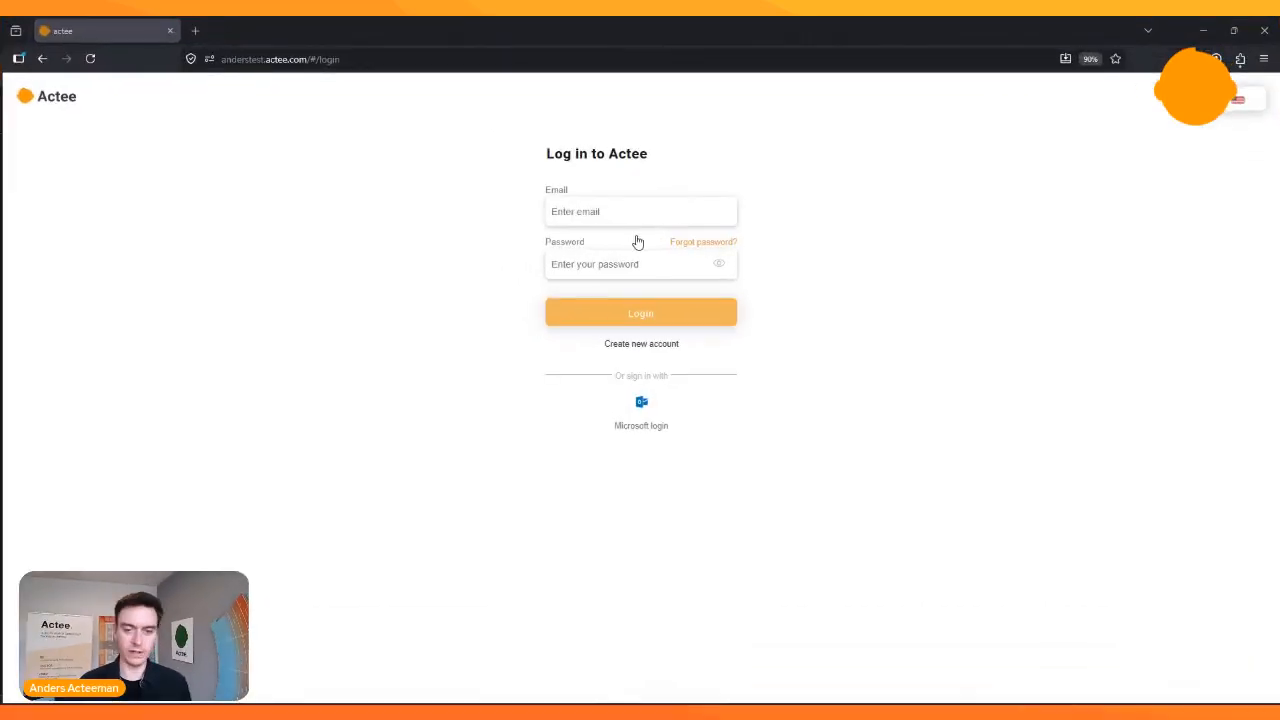
# - Log in to the Actee account with the saved e-mail and password
pyautogui.click(626, 211)
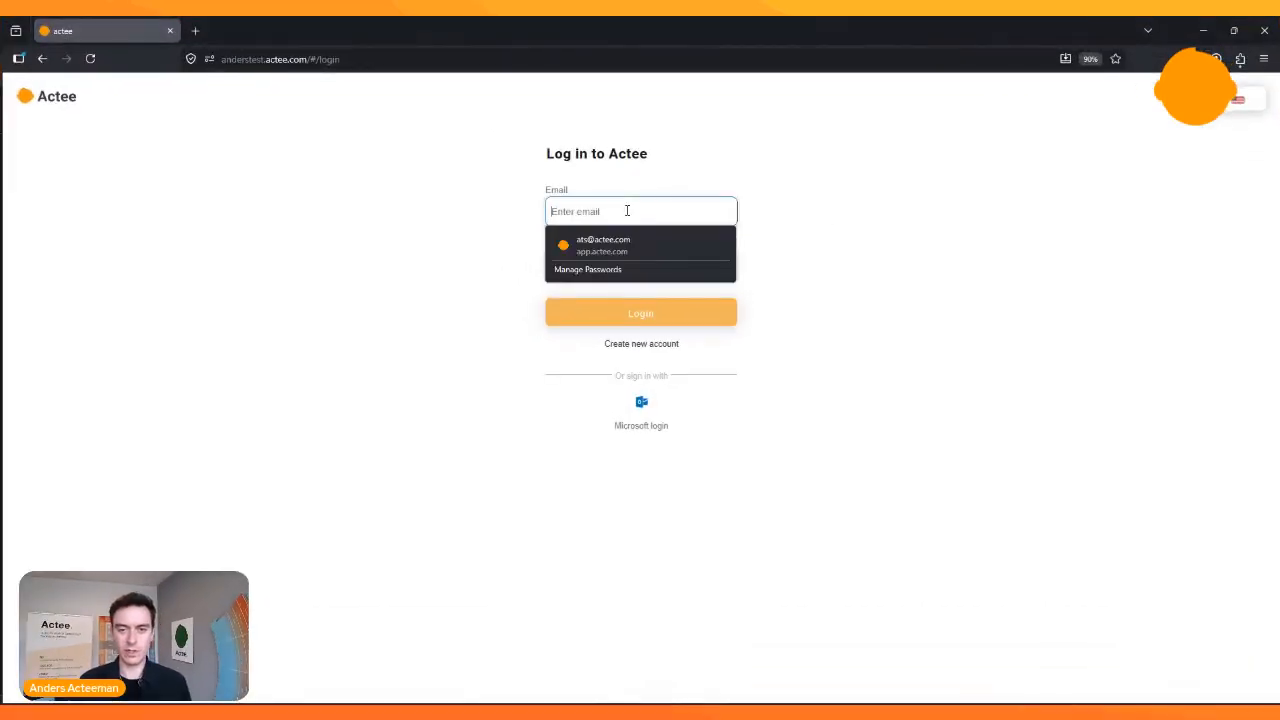
pyautogui.click(632, 248)
pyautogui.click(645, 315)
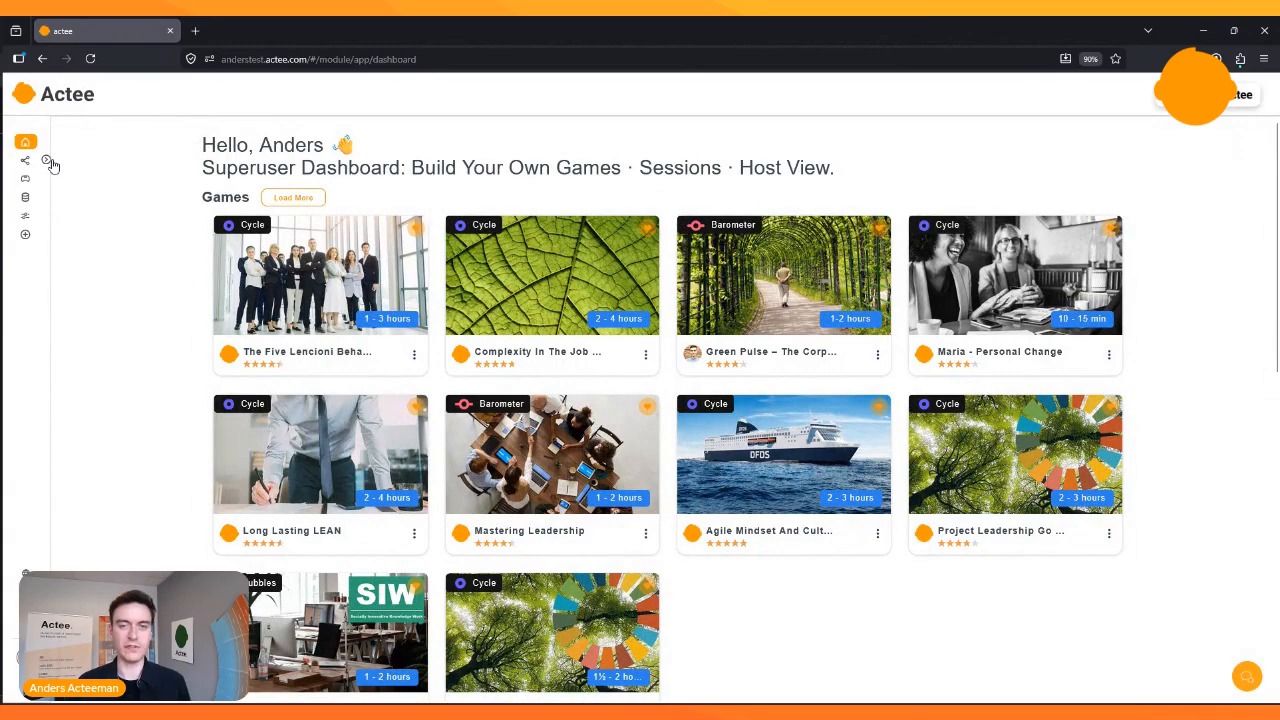
# - Start a new session from the sessions list and title it "Preview 22/05/26"
pyautogui.click(46, 161)
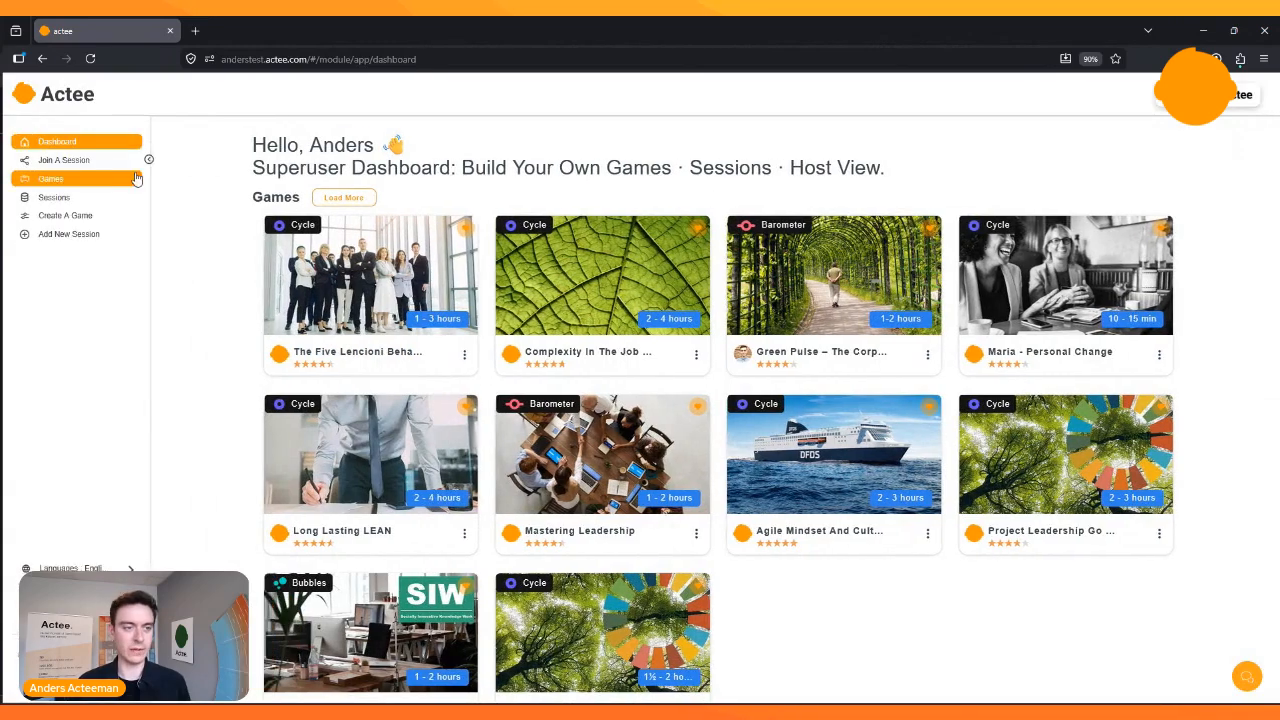
pyautogui.click(72, 203)
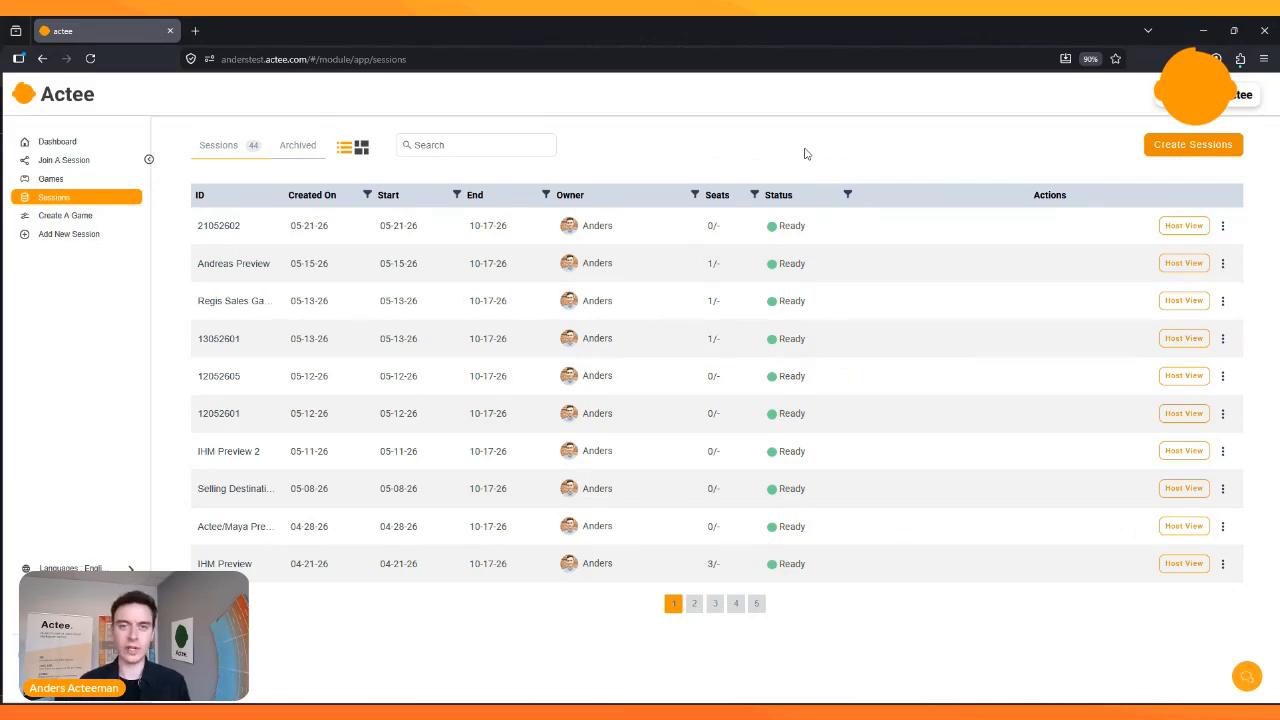
pyautogui.click(1191, 147)
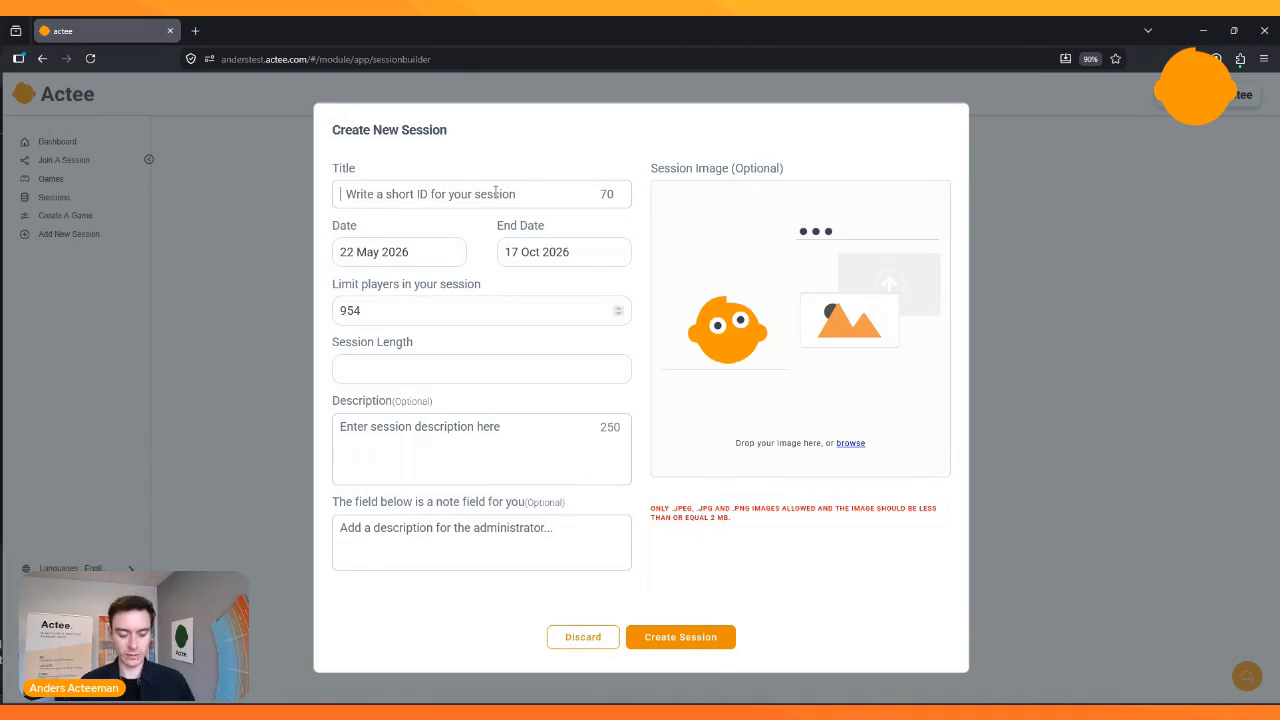
pyautogui.write('Preview ')
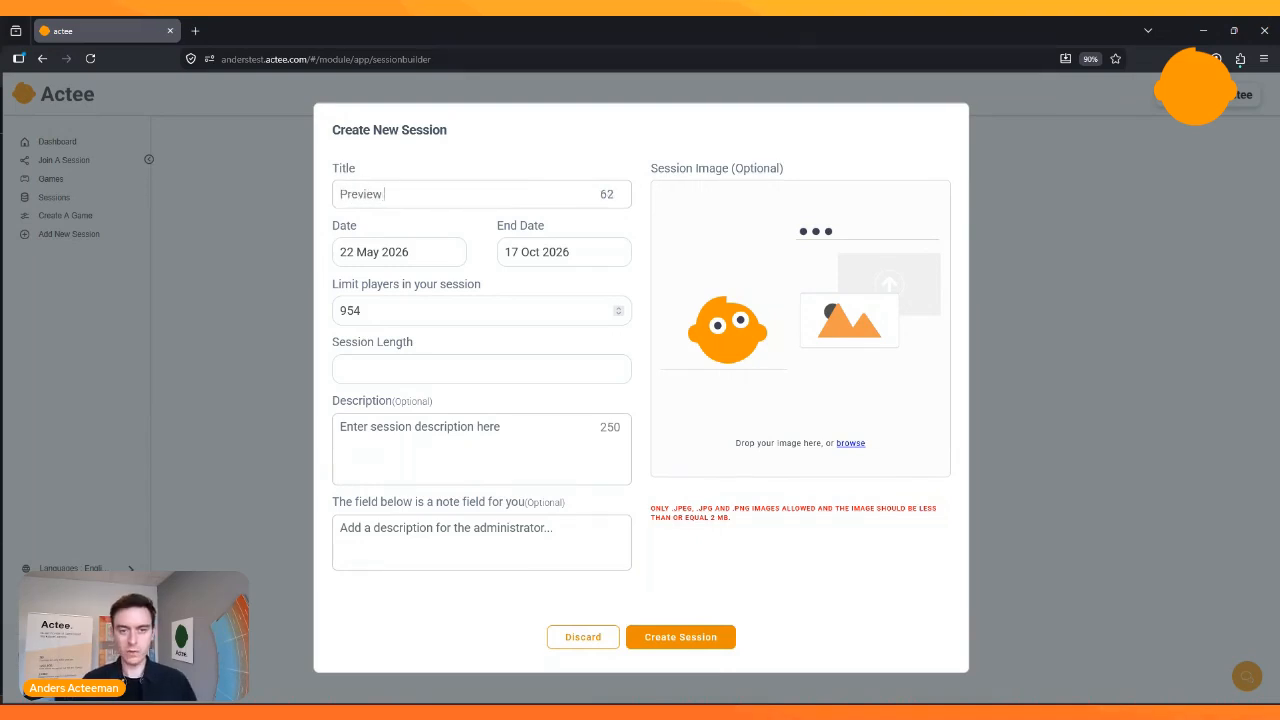
pyautogui.write('20')
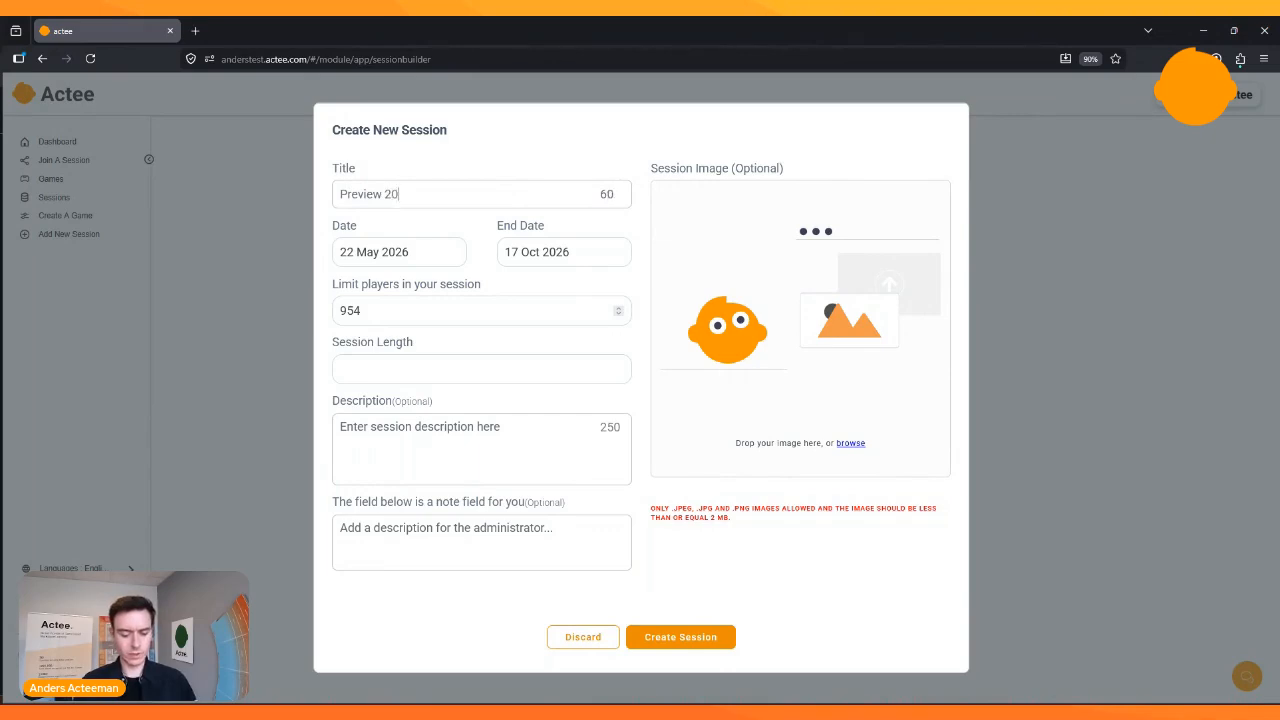
pyautogui.press('BackSpace')
pyautogui.write('2/05/')
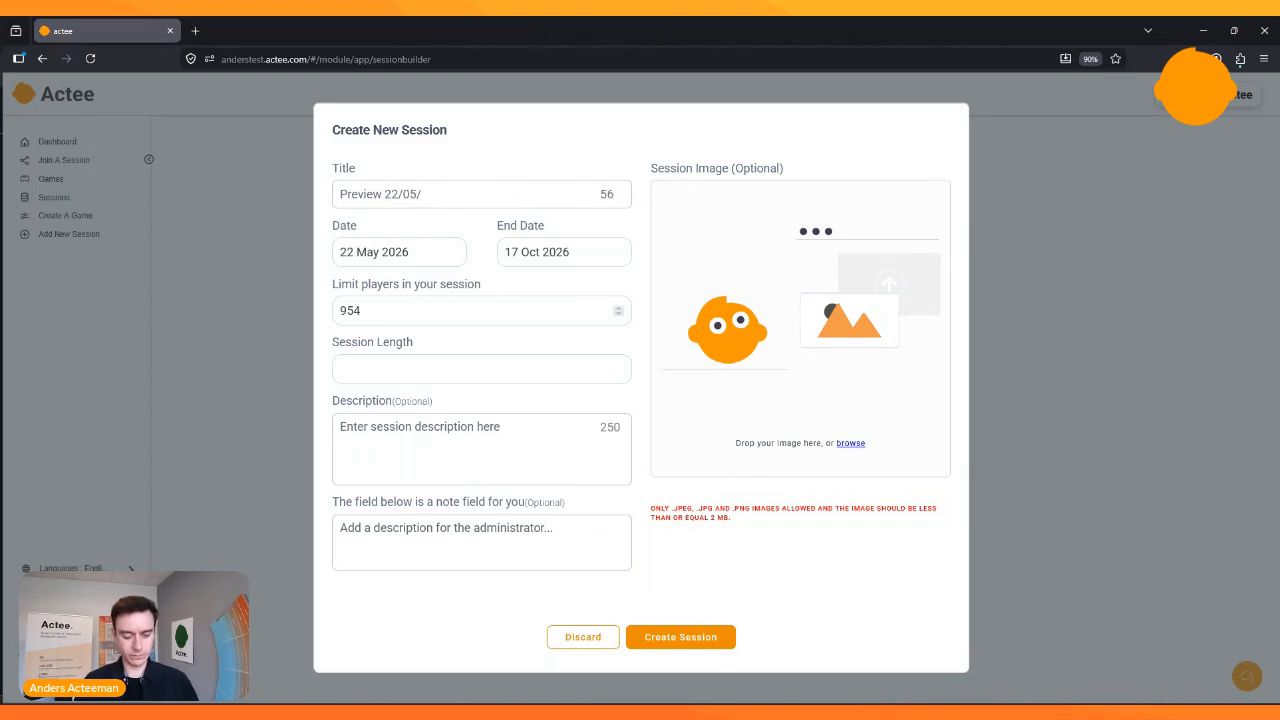
pyautogui.write('26')
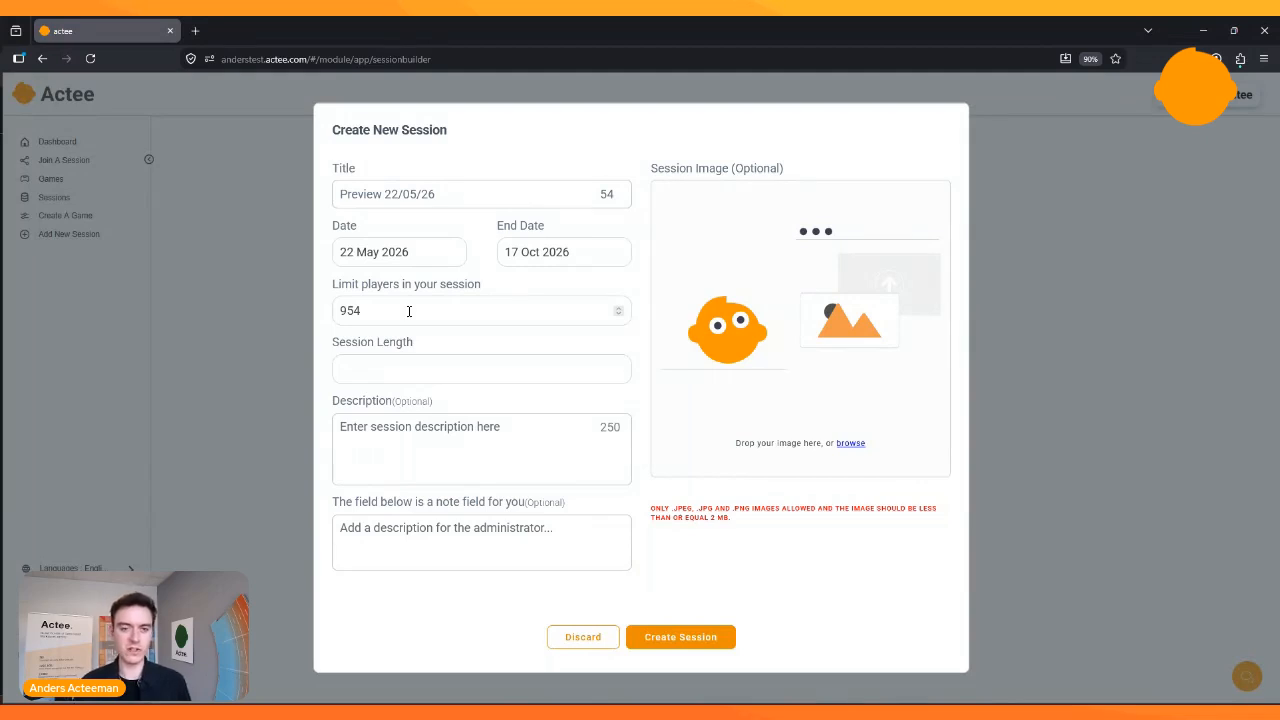
# - Limit the new session to 20 players and create it
pyautogui.moveTo(409, 311); pyautogui.dragTo(320, 318)
pyautogui.write('20')
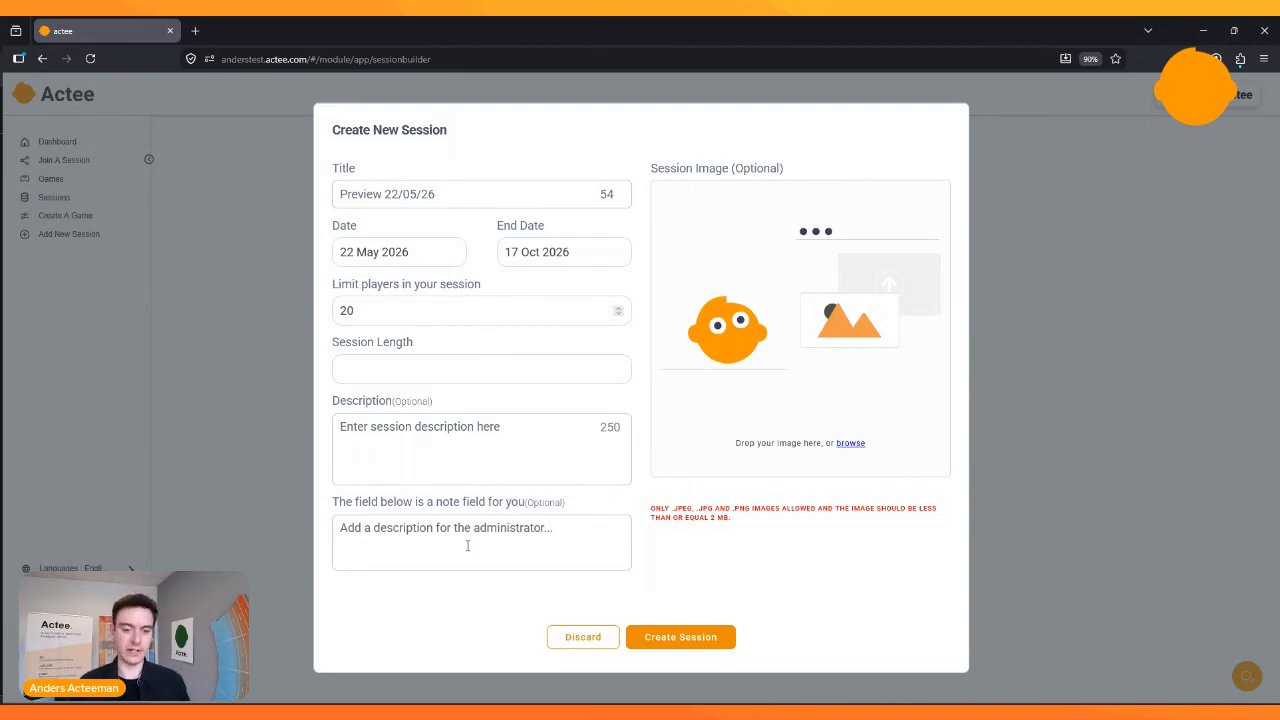
pyautogui.click(691, 642)
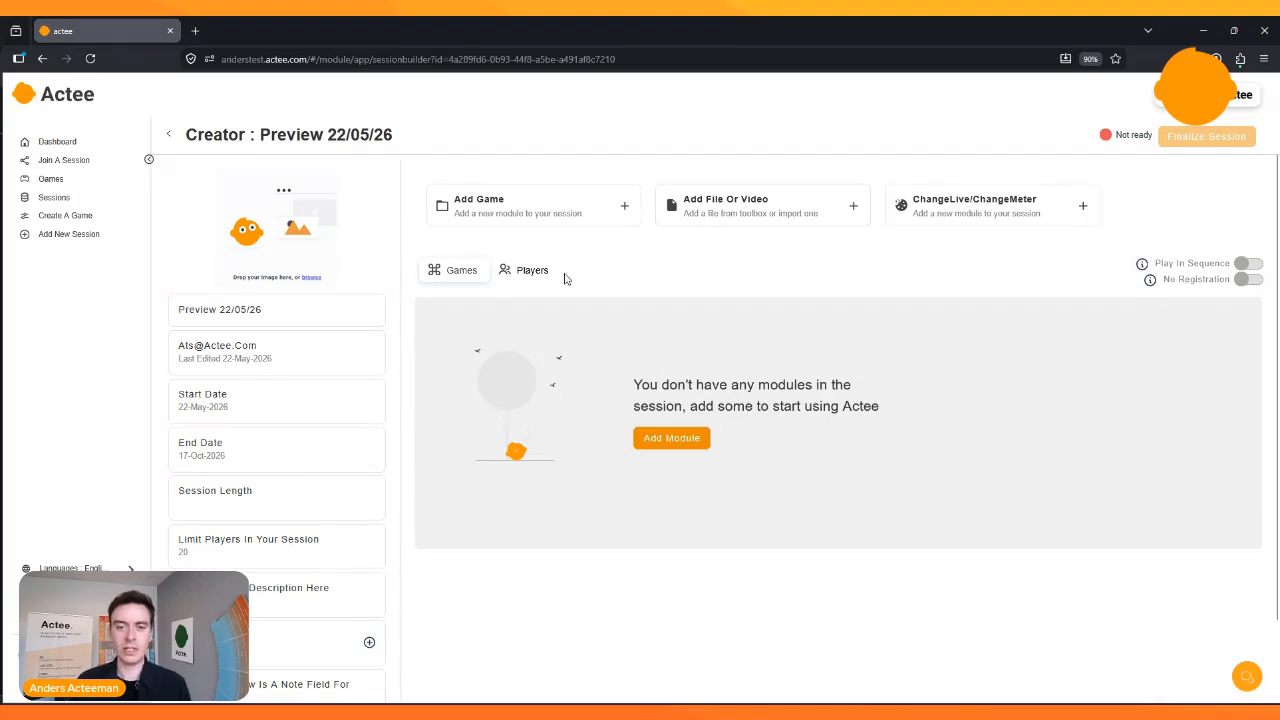
# - Browse the games available for the session and open the details of The Five Lencioni Behaviors under Leadership Development
pyautogui.click(625, 213)
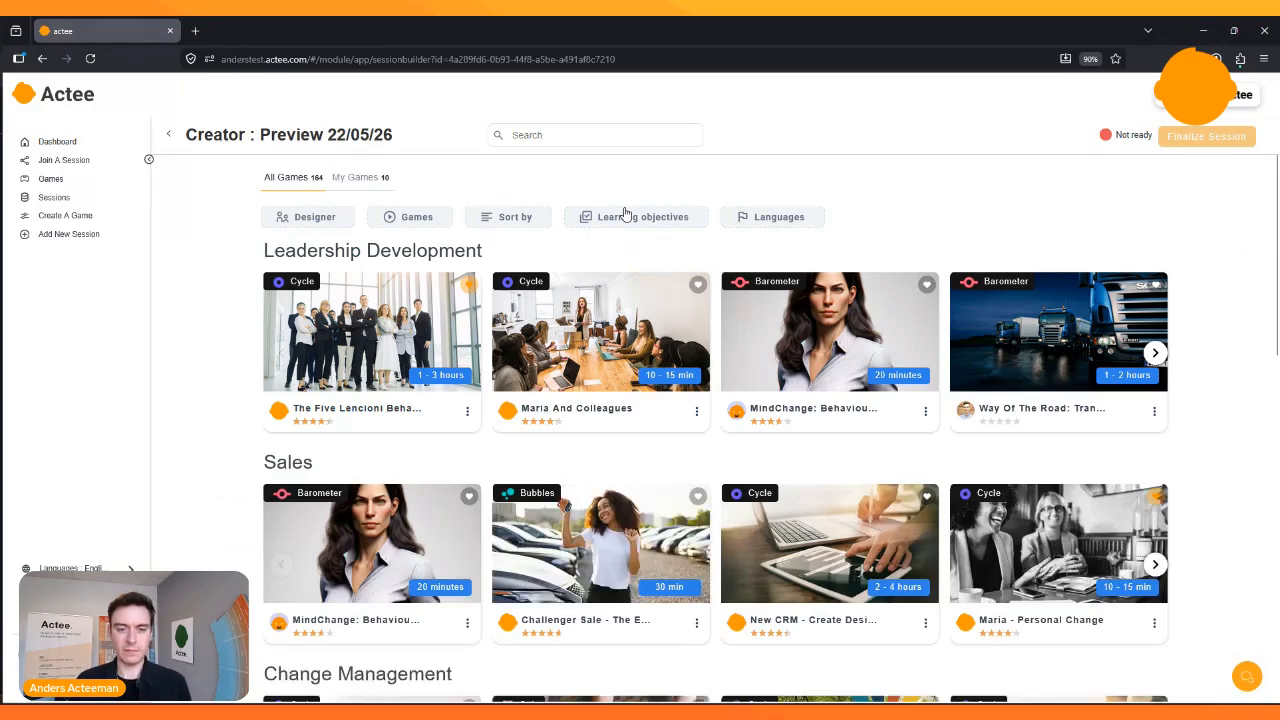
pyautogui.scroll(-2, 242, 310)
pyautogui.scroll(-5, 242, 310)
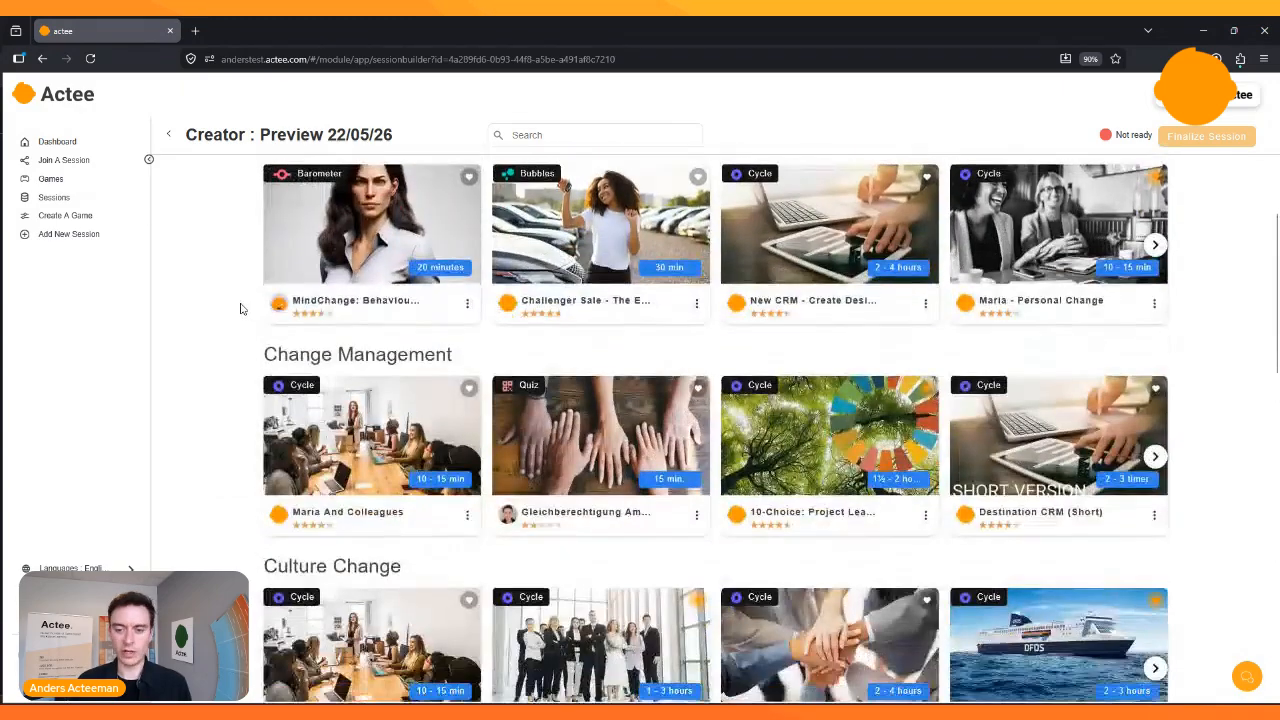
pyautogui.scroll(7, 240, 309)
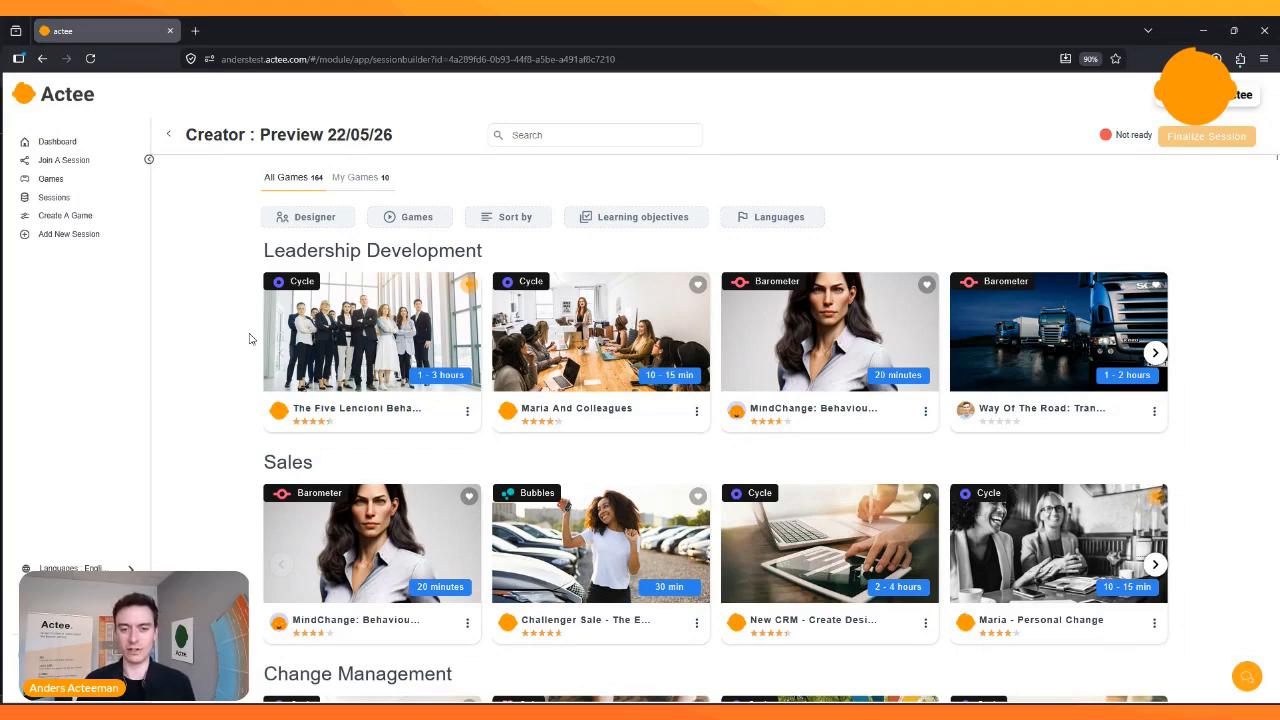
pyautogui.moveTo(365, 338)
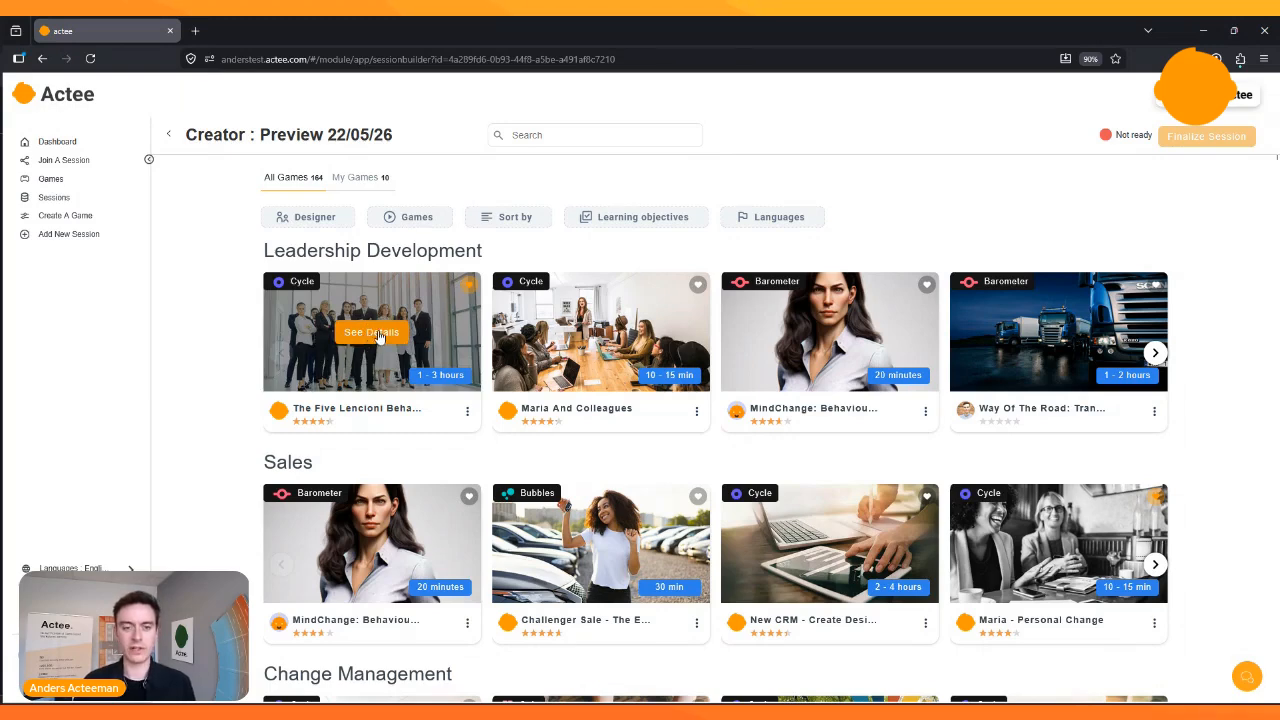
pyautogui.click(373, 336)
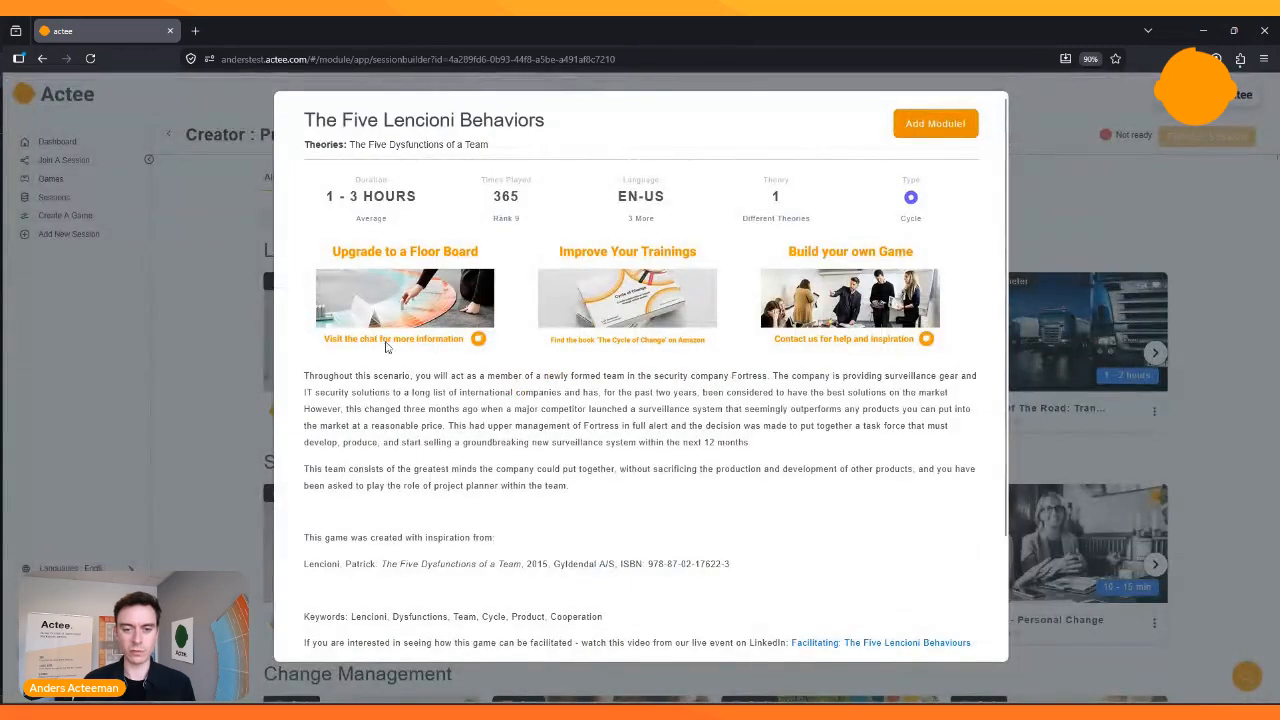
# - Review the description of The Five Lencioni Behaviors and choose it as a module for the session
pyautogui.scroll(-1, 394, 373)
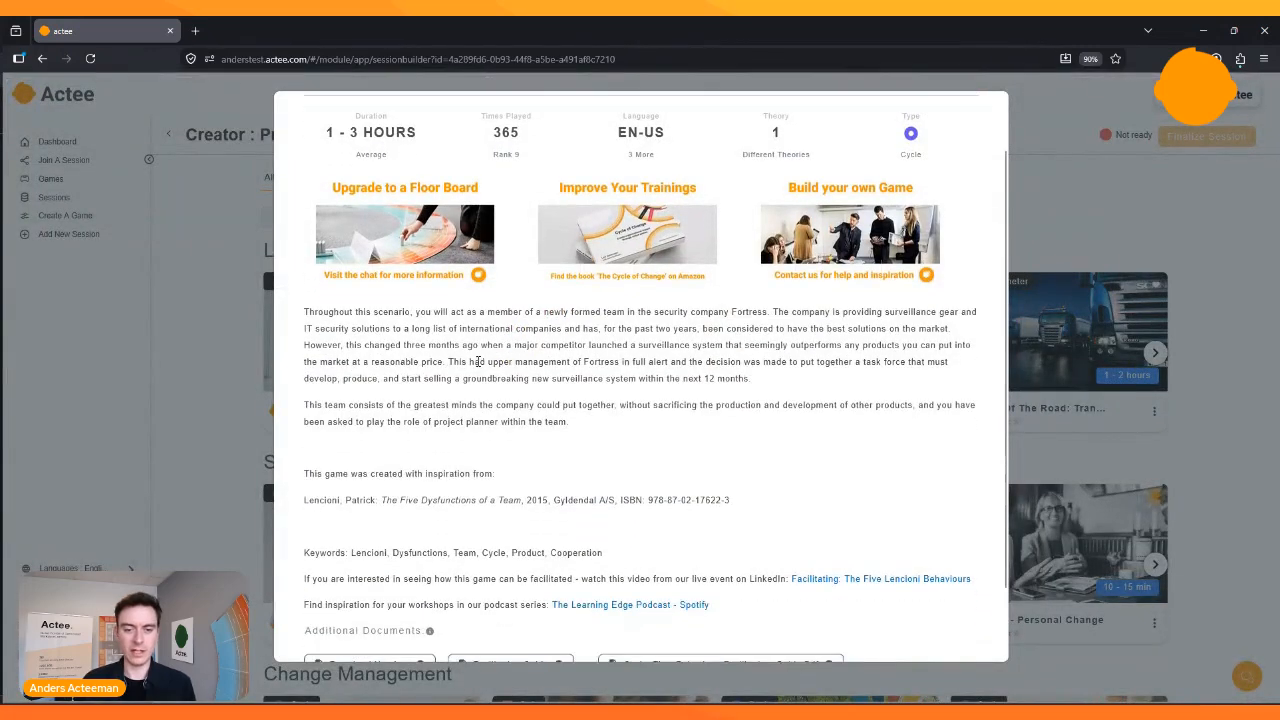
pyautogui.scroll(-1, 620, 346)
pyautogui.scroll(3, 618, 348)
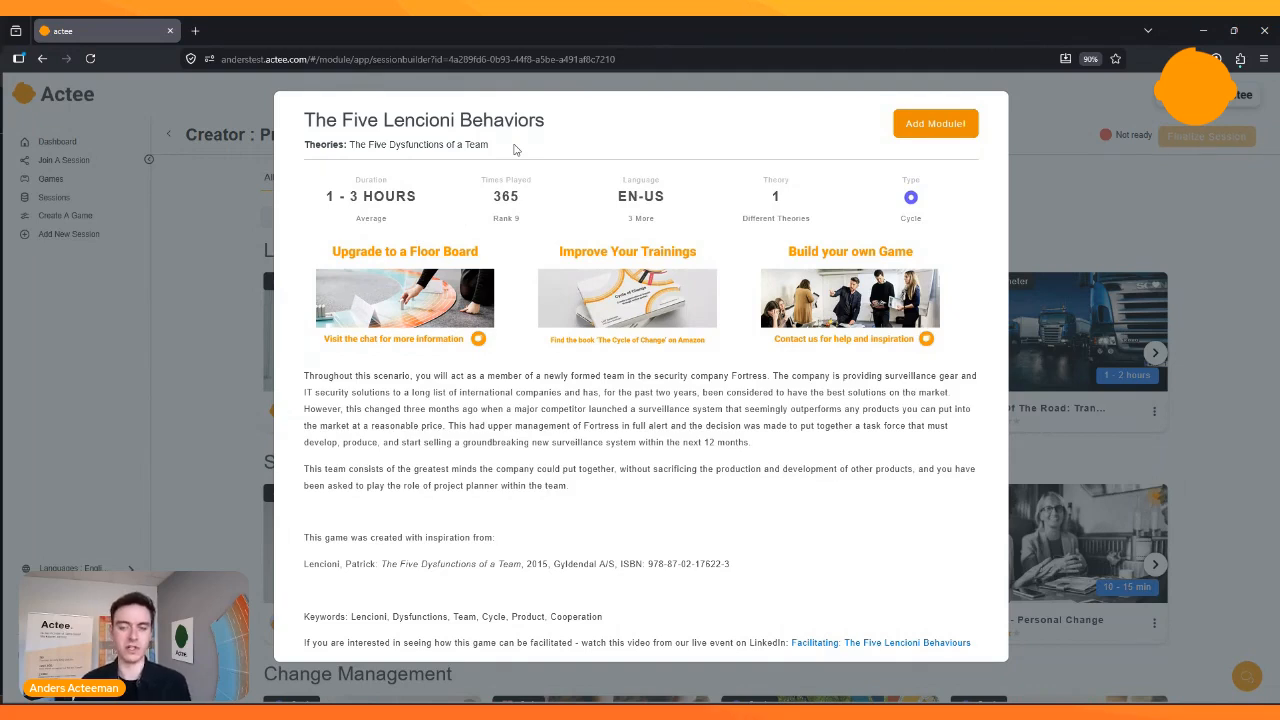
pyautogui.click(936, 128)
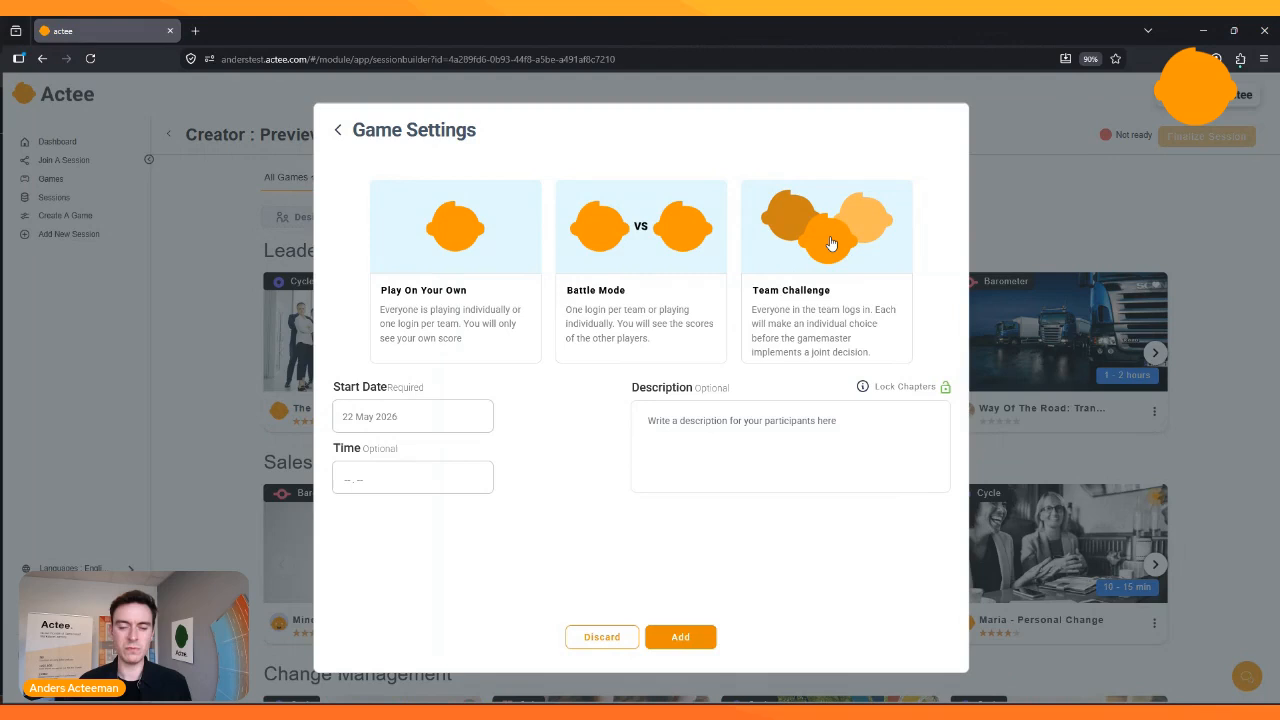
# - Set the game mode to Team Challenge with 7 groups
pyautogui.click(829, 245)
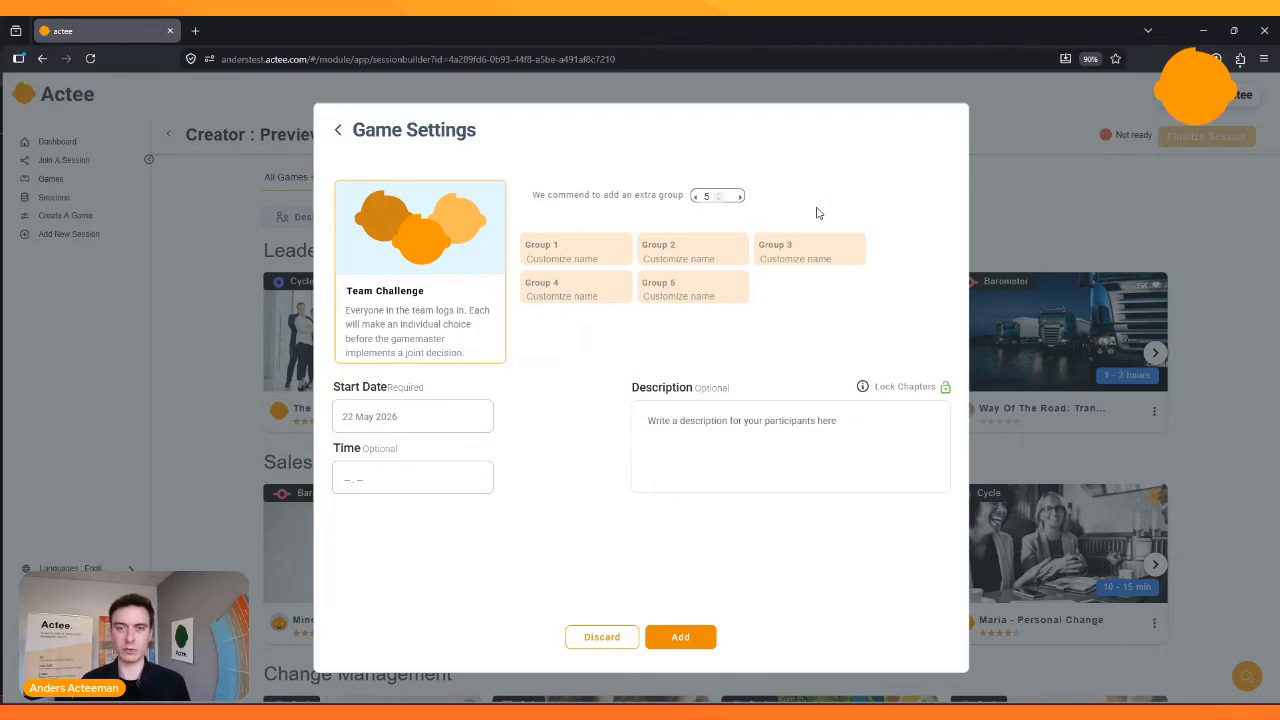
pyautogui.click(741, 201)
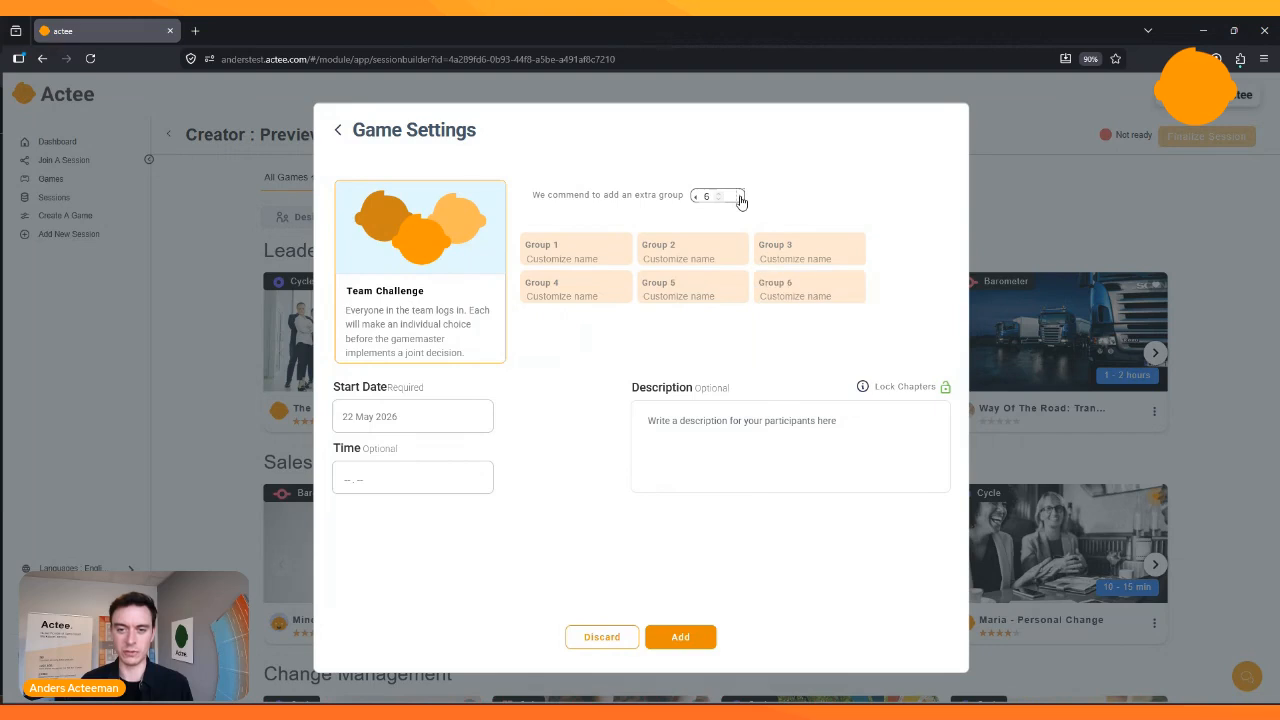
pyautogui.click(741, 201)
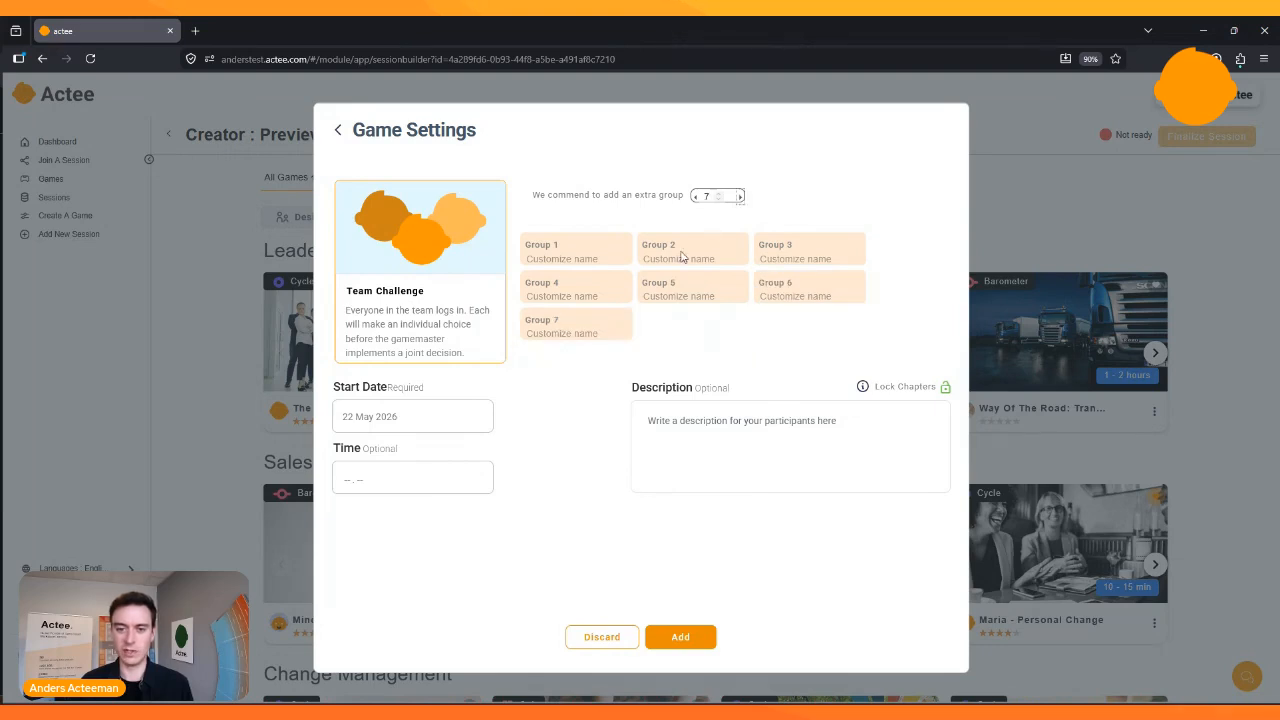
# - Name Group 7 "Test group" and add the configured game to the session
pyautogui.click(585, 334)
pyautogui.write('Test')
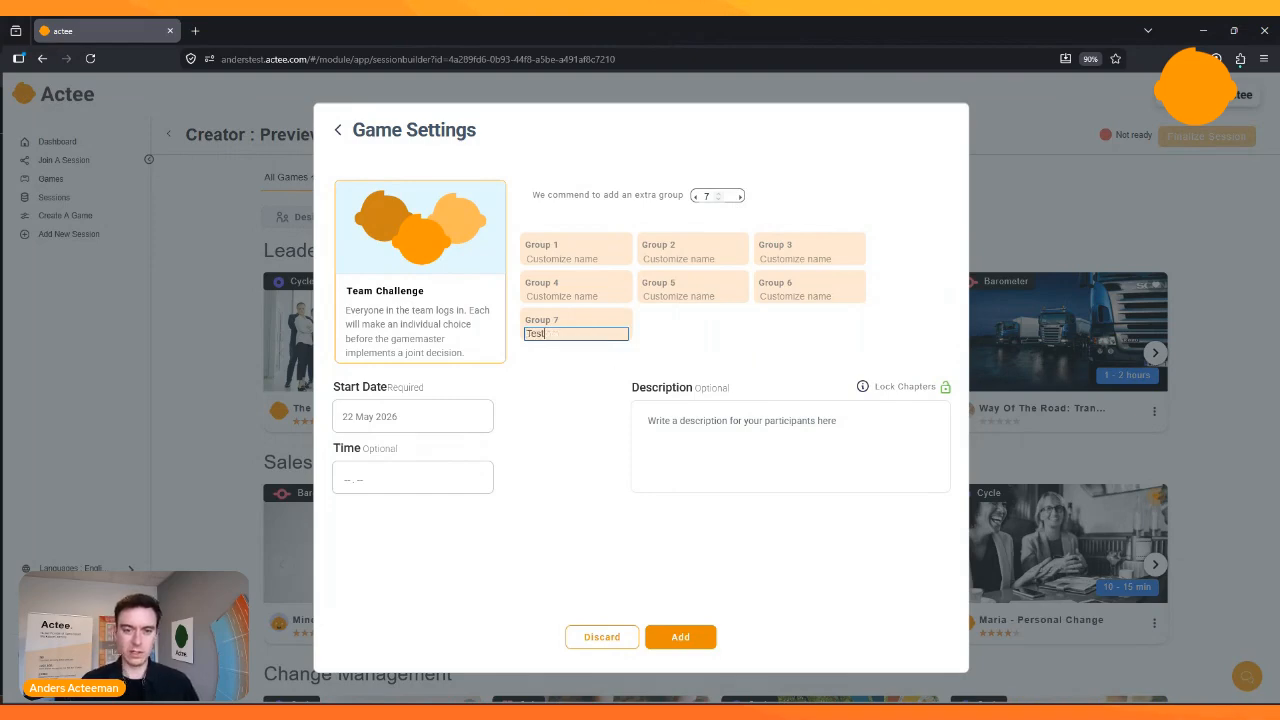
pyautogui.write(' group')
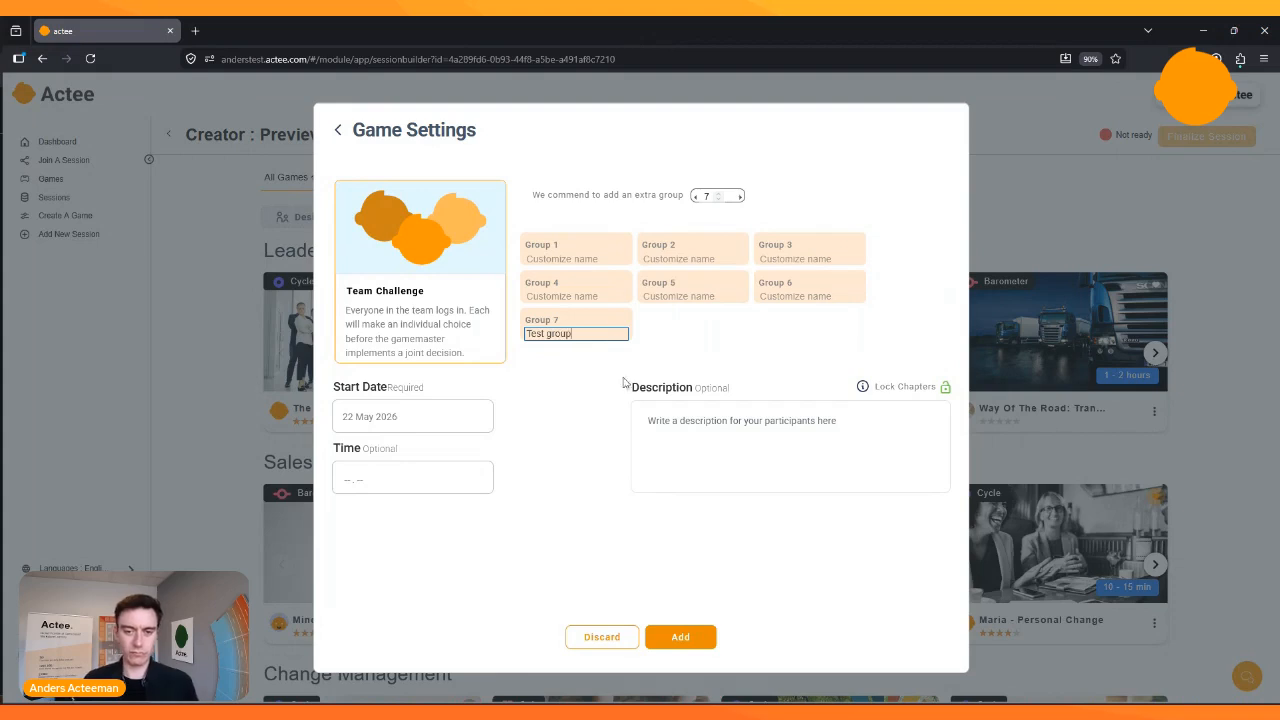
pyautogui.click(559, 374)
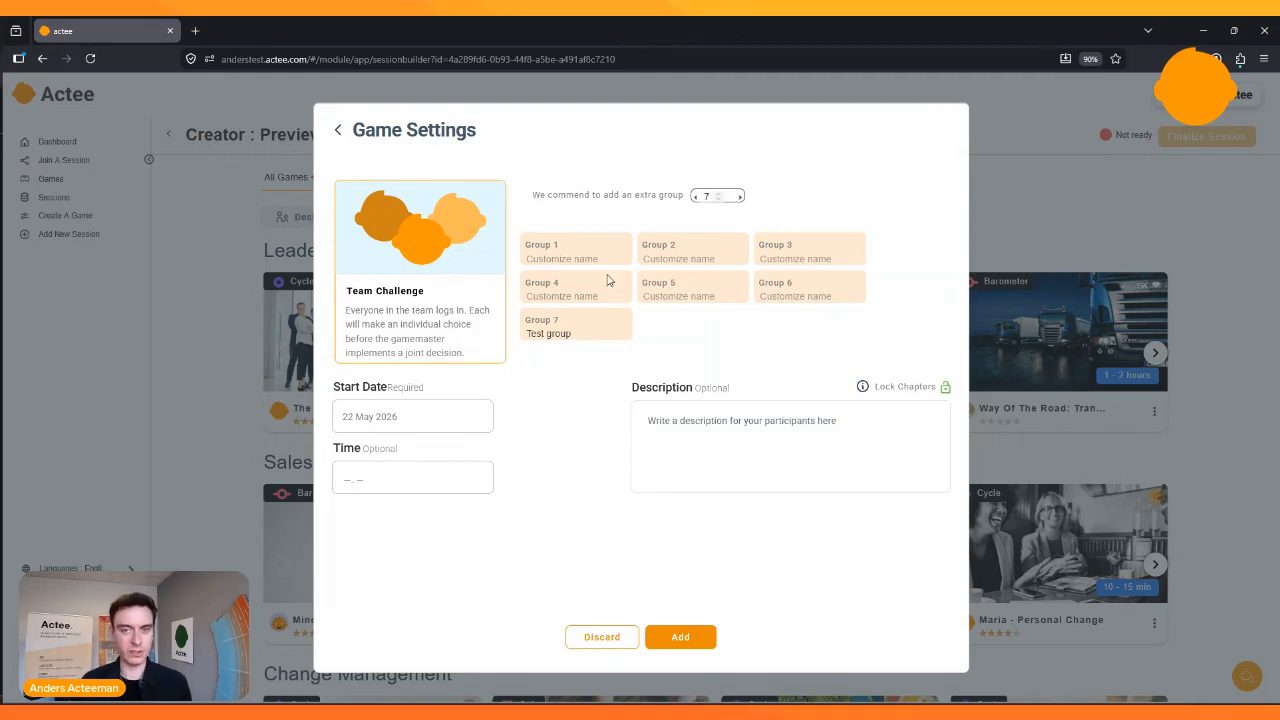
pyautogui.click(681, 638)
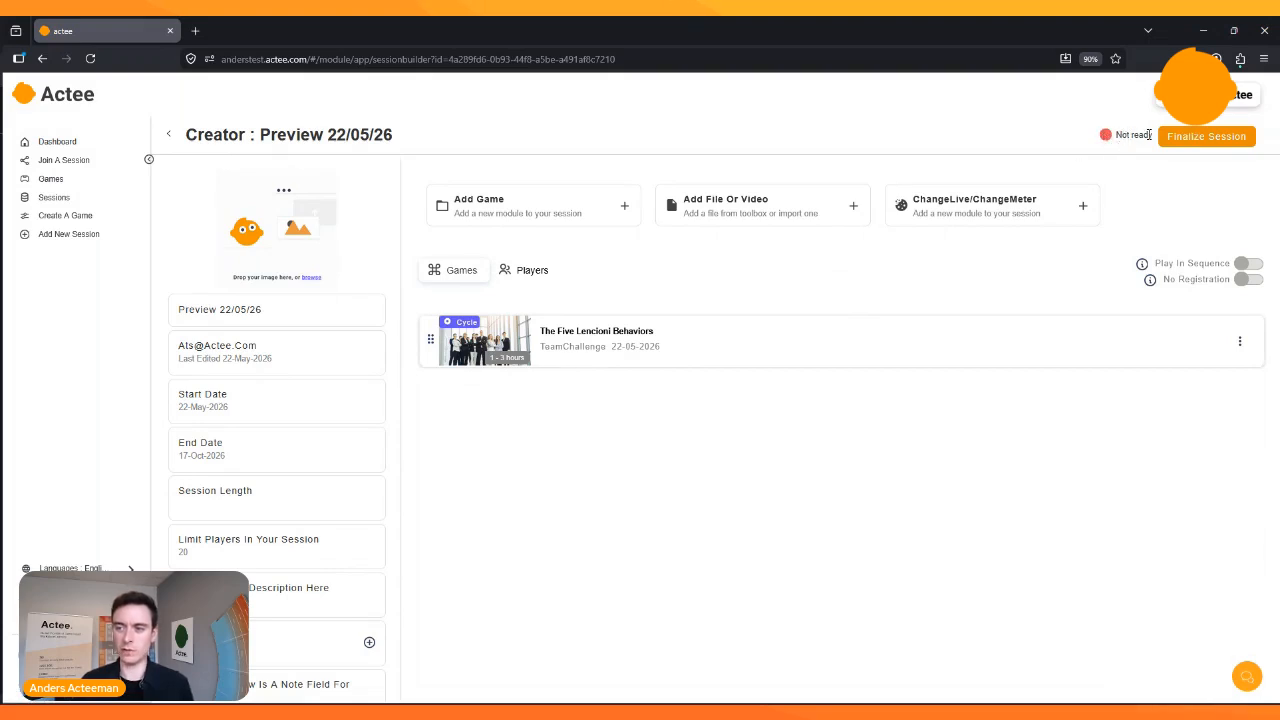
# - Finalize the session and reopen the host view of Preview 22/05/26 from the sessions list
pyautogui.click(1206, 145)
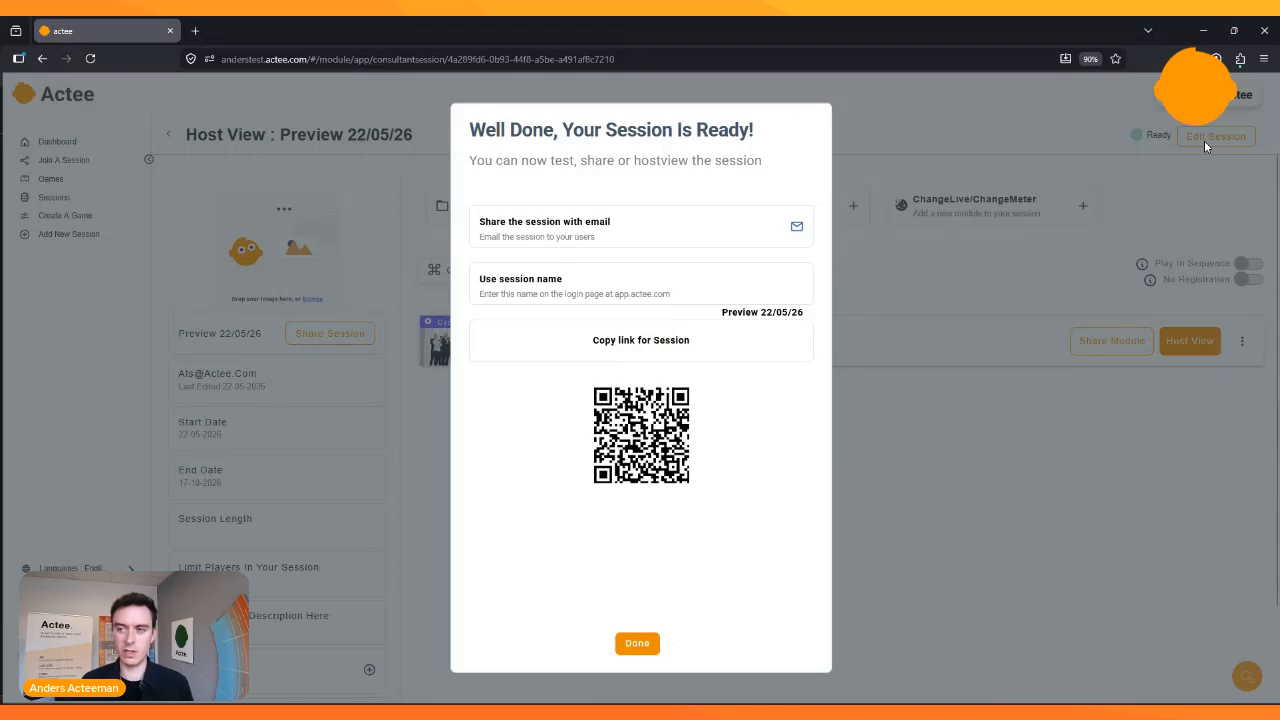
pyautogui.click(637, 643)
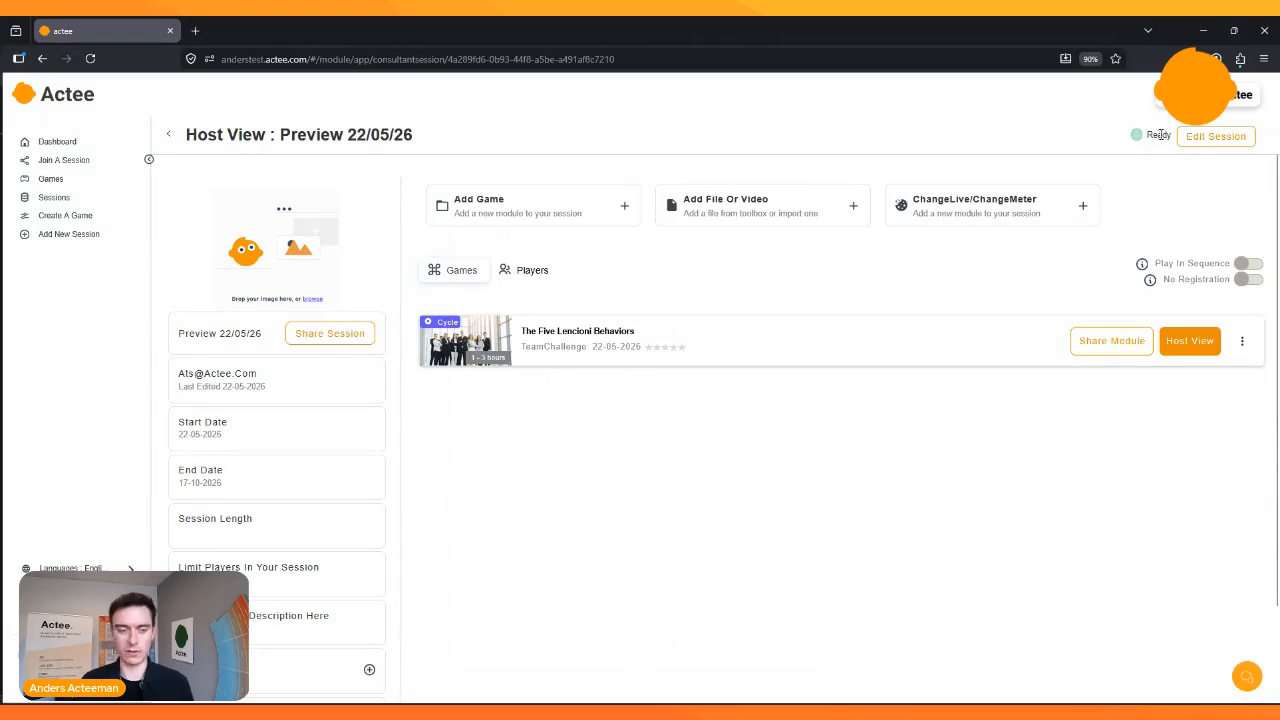
pyautogui.click(92, 199)
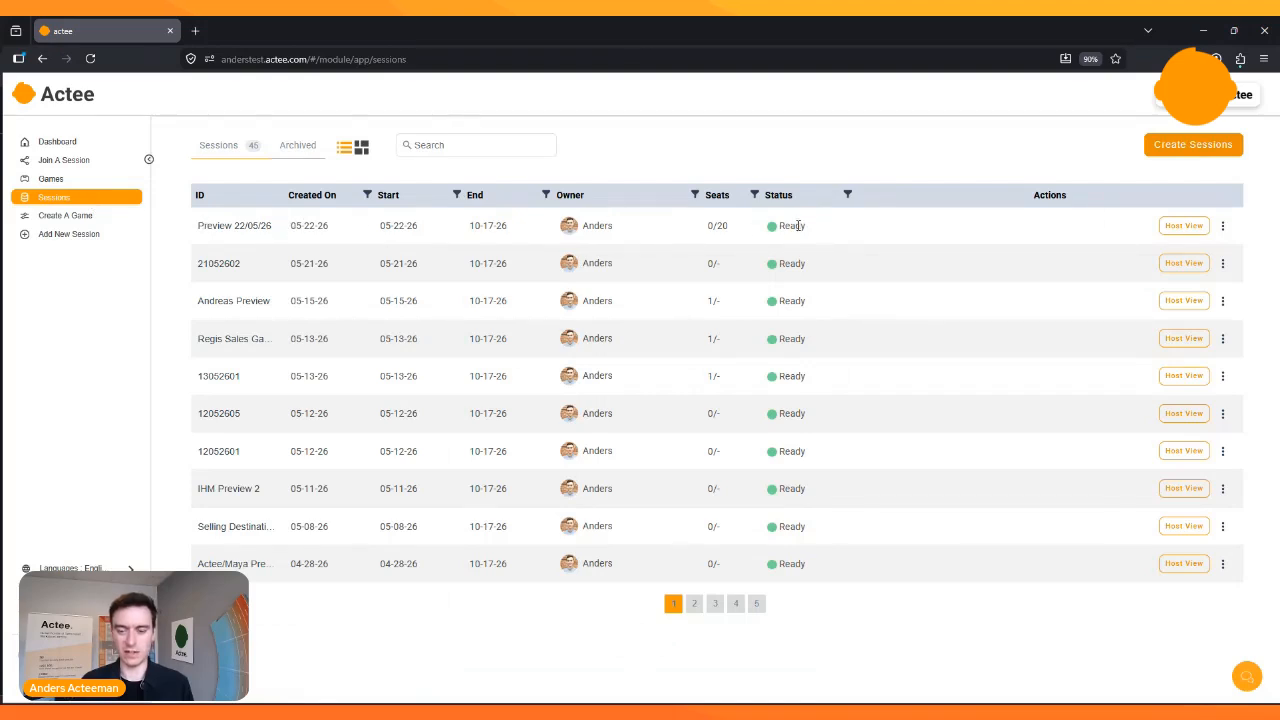
pyautogui.click(1182, 228)
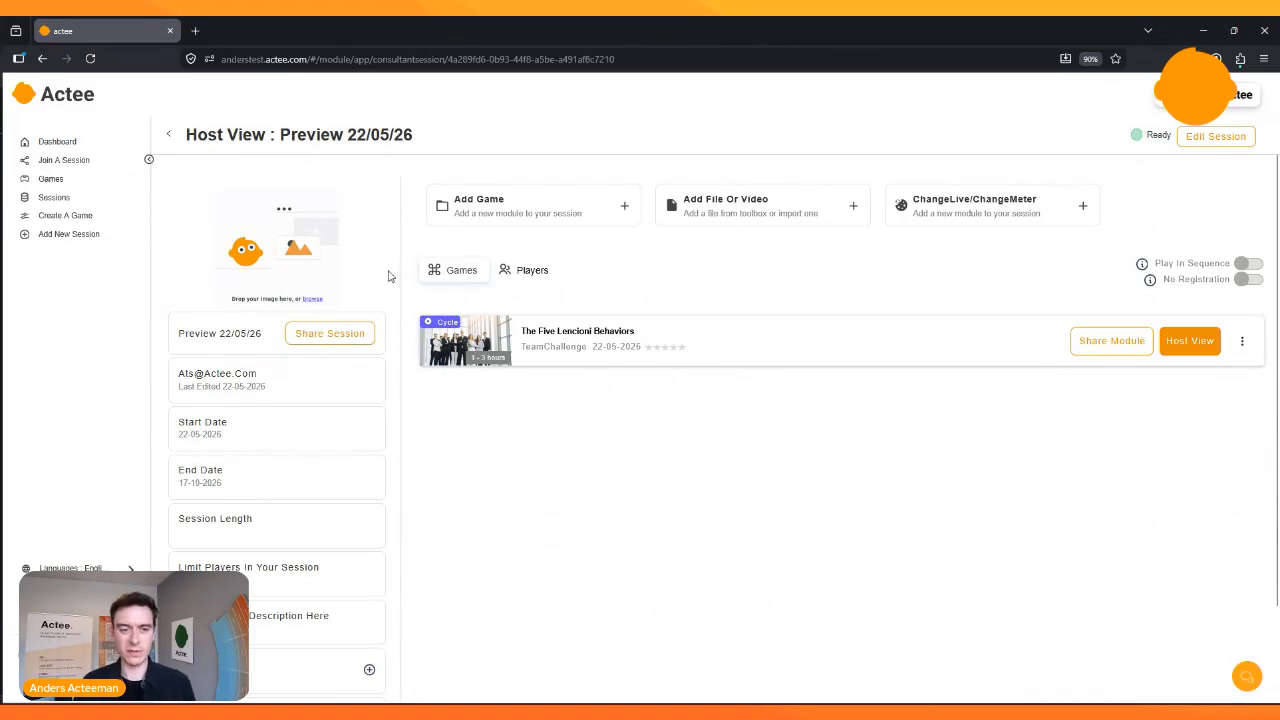
# - Copy the session's link from its sharing options and close them
pyautogui.click(345, 333)
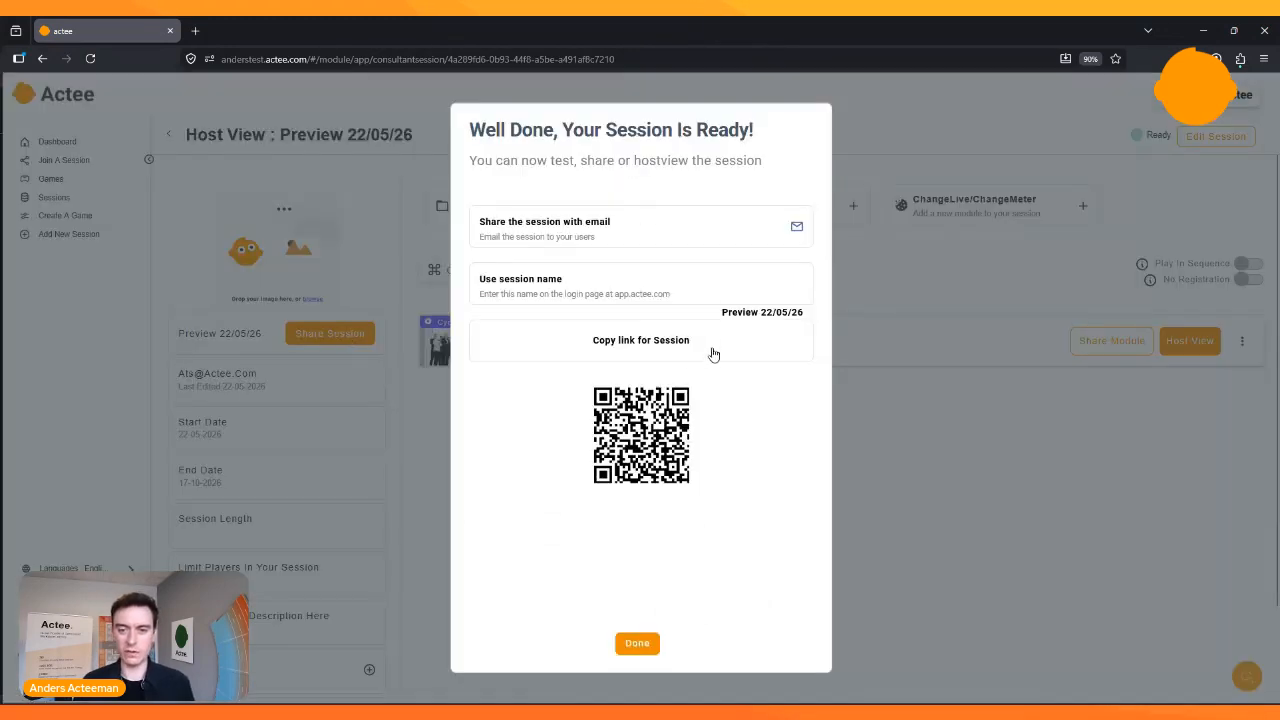
pyautogui.click(637, 648)
pyautogui.click(333, 337)
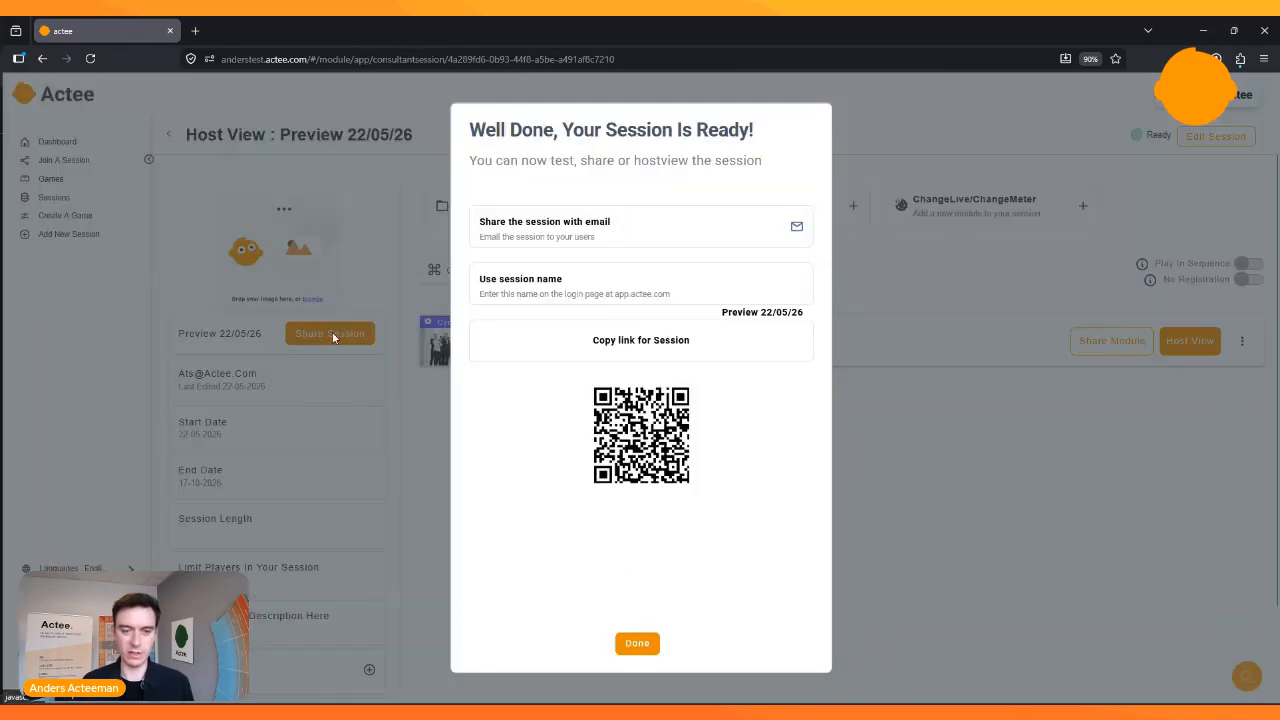
pyautogui.doubleClick(647, 347)
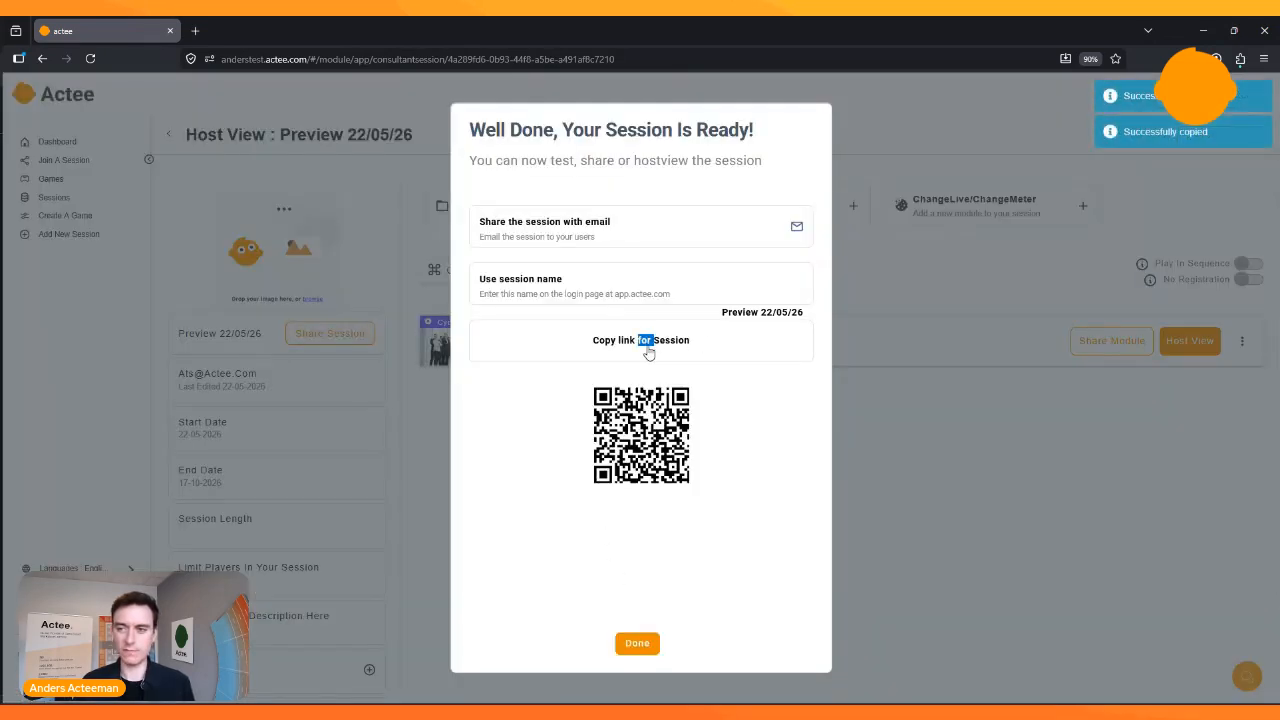
pyautogui.click(700, 345)
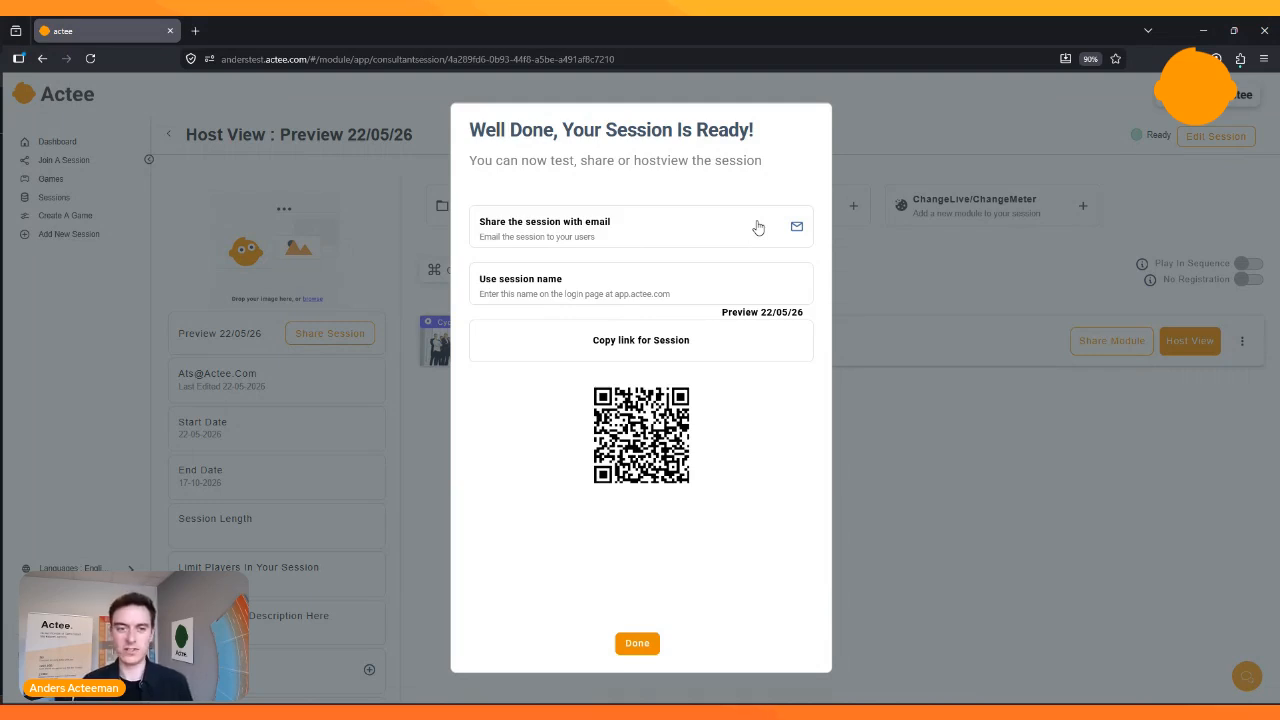
pyautogui.click(636, 646)
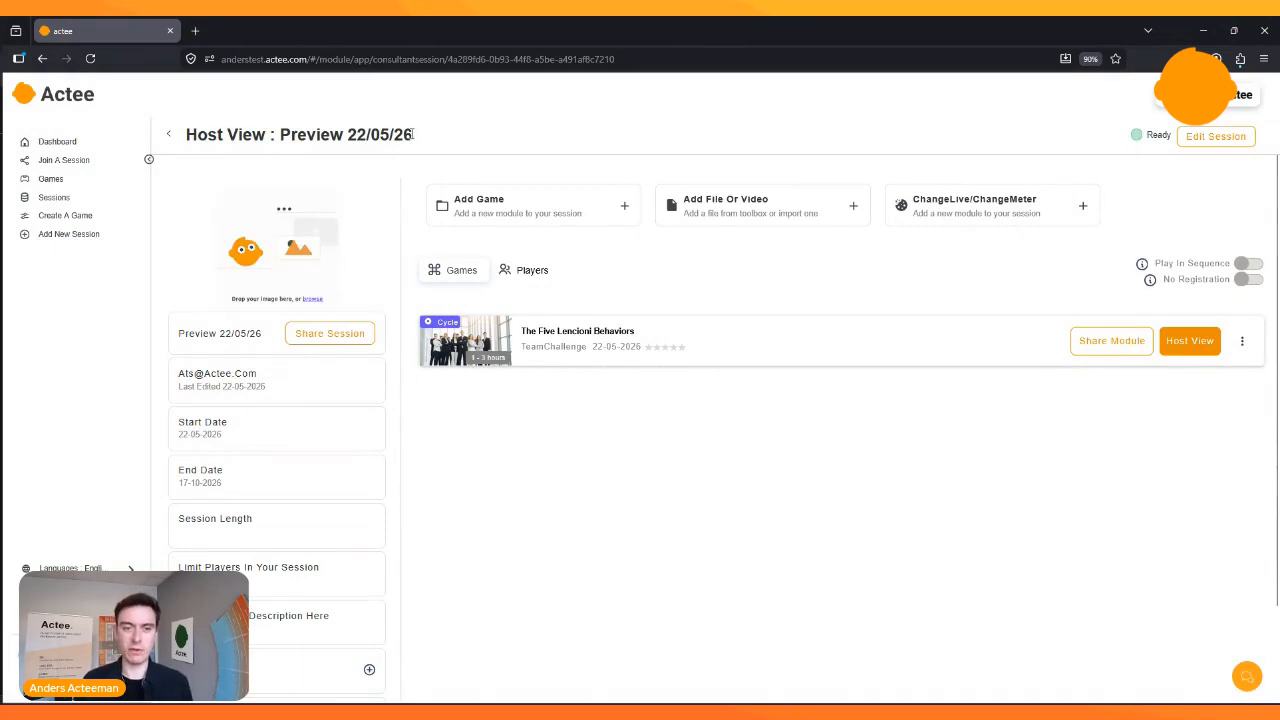
# - Copy the session title from the host view and submit Preview 22/05/26 as the Session ID on the participant login page
pyautogui.moveTo(412, 134); pyautogui.dragTo(279, 134)
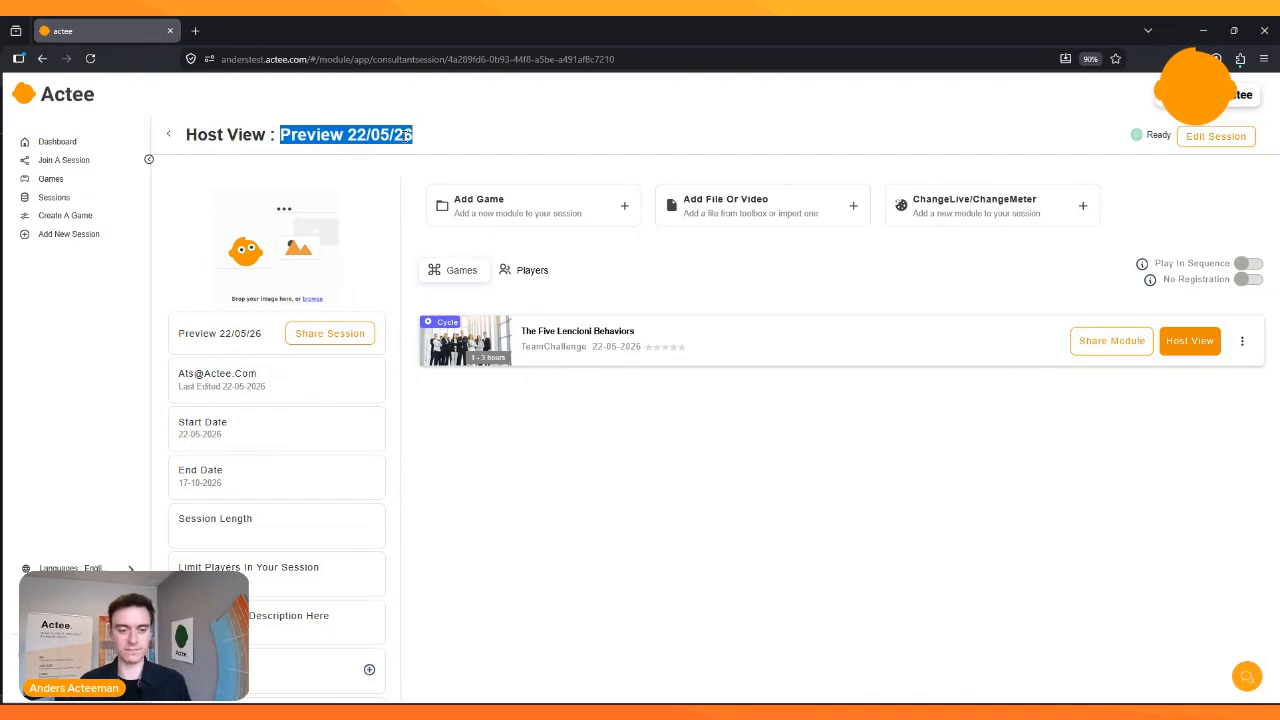
pyautogui.click(474, 126)
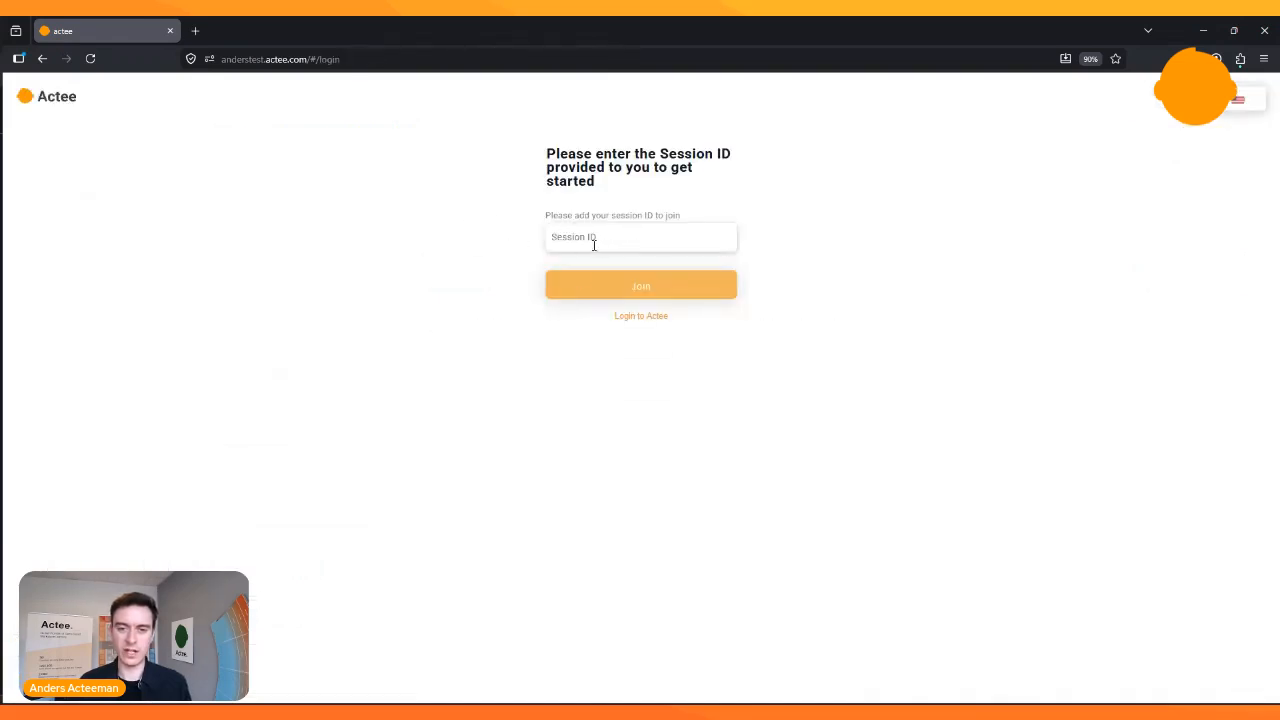
pyautogui.click(623, 234)
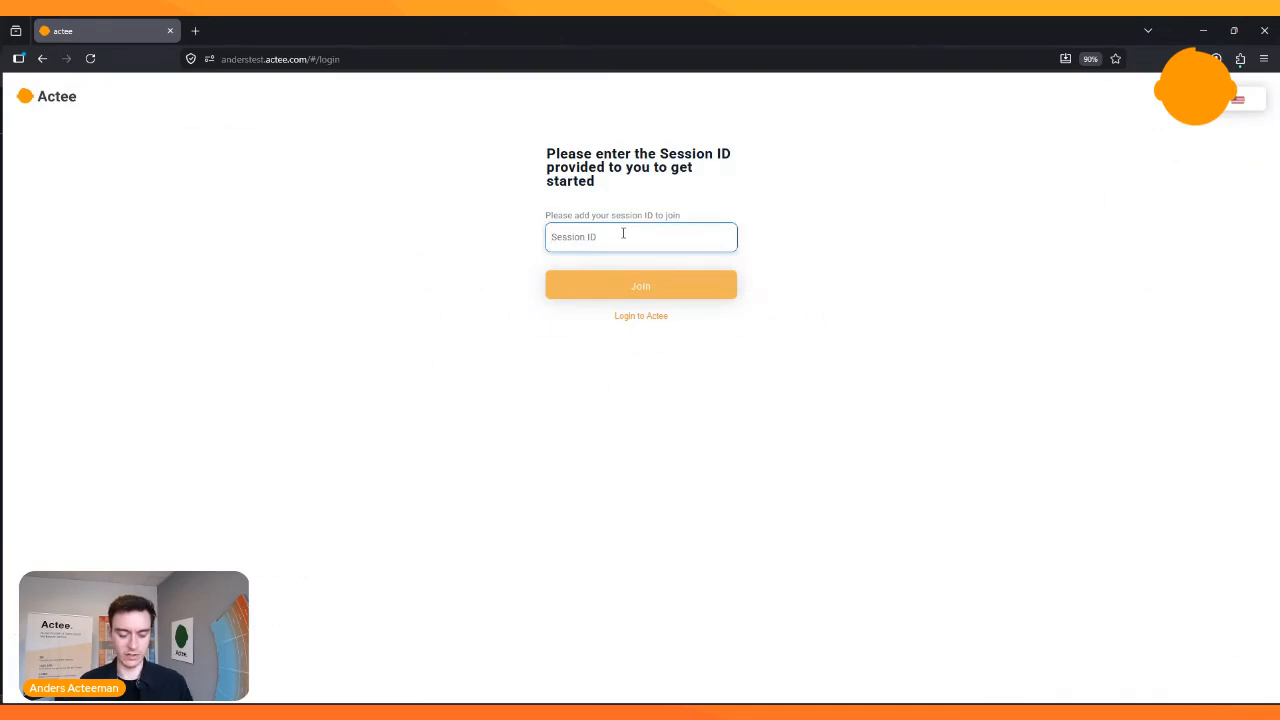
pyautogui.hotkey('ctrl', 'v')
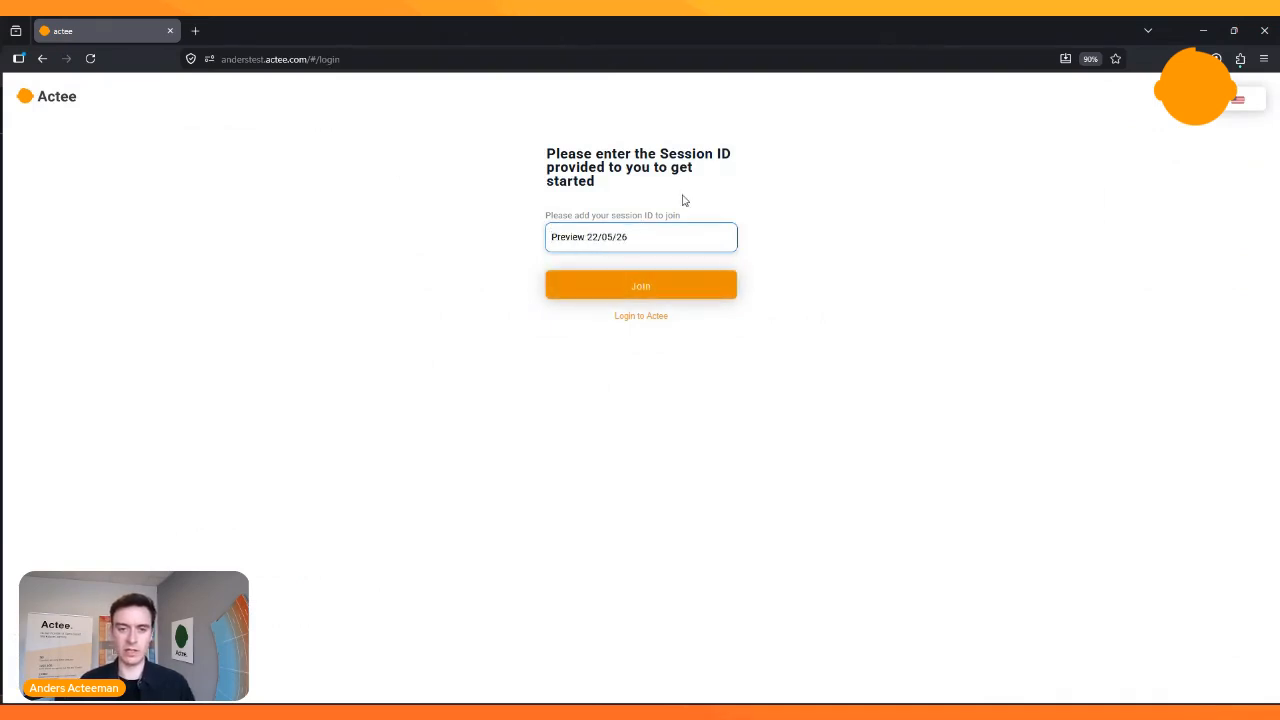
pyautogui.click(655, 289)
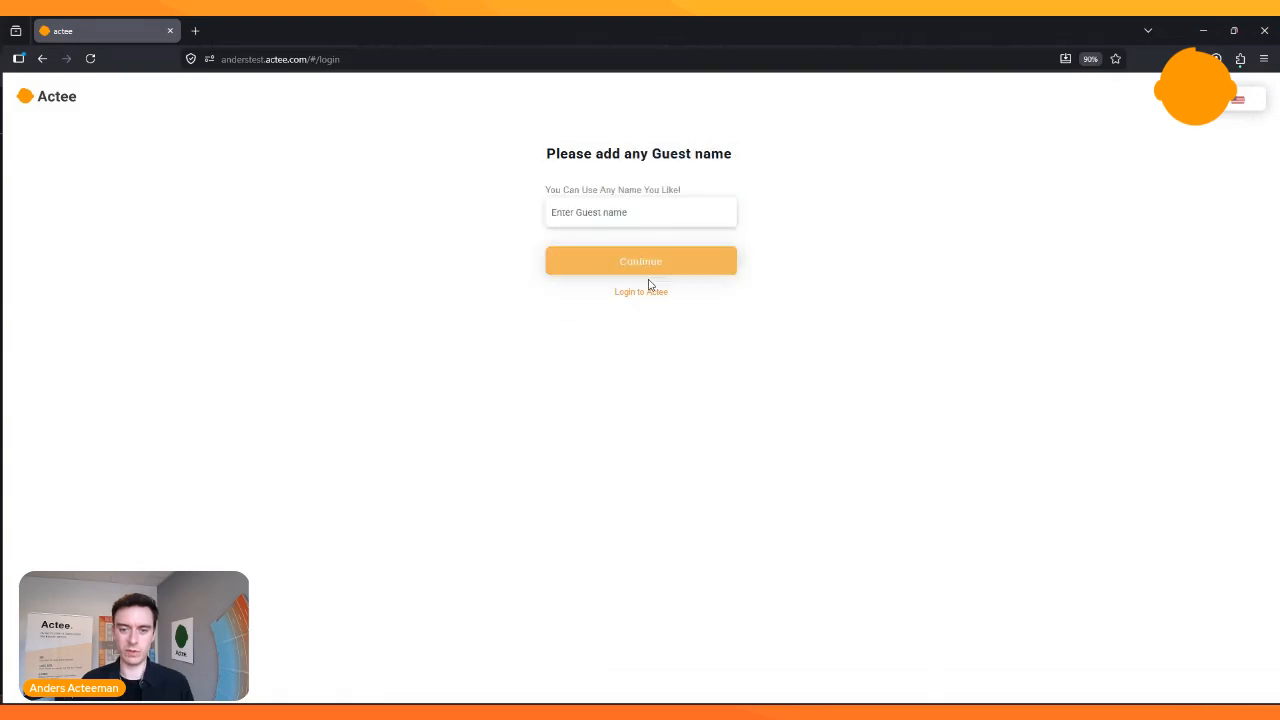
# - Enter a guest name, choose Project Leader as the occupation and join the session
pyautogui.click(647, 213)
pyautogui.write('Anders')
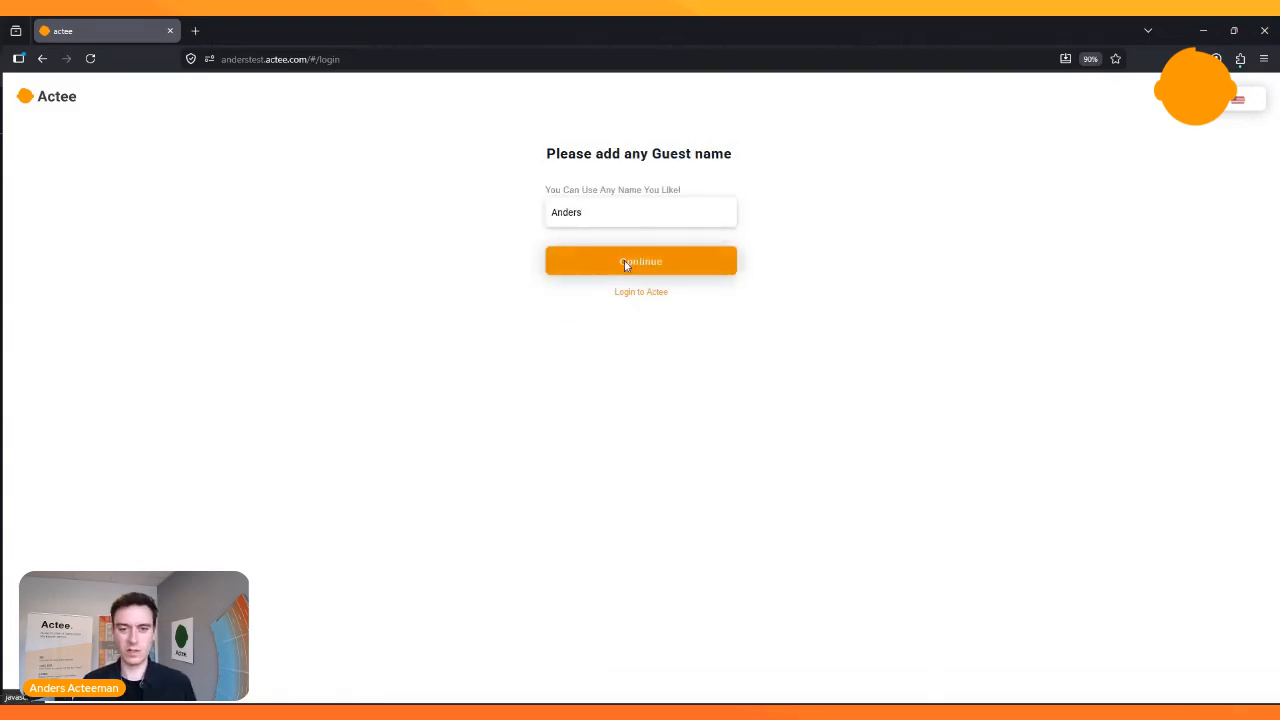
pyautogui.click(622, 262)
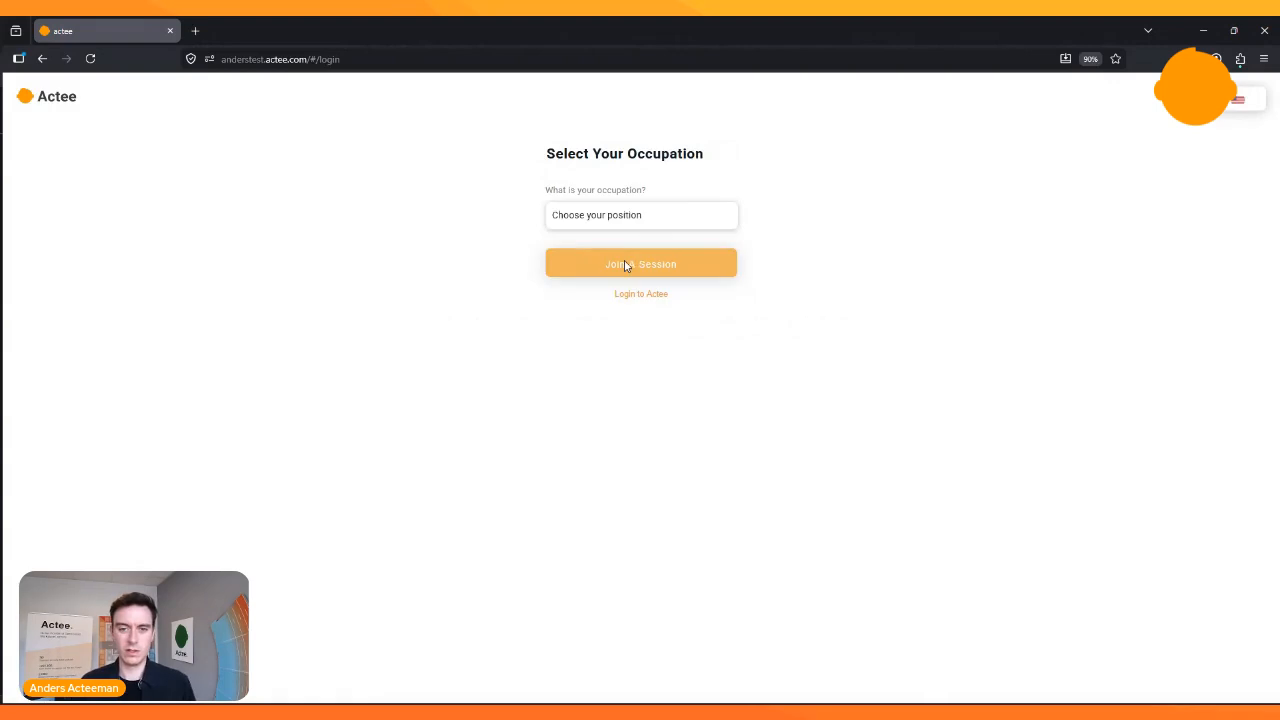
pyautogui.click(616, 216)
pyautogui.click(600, 311)
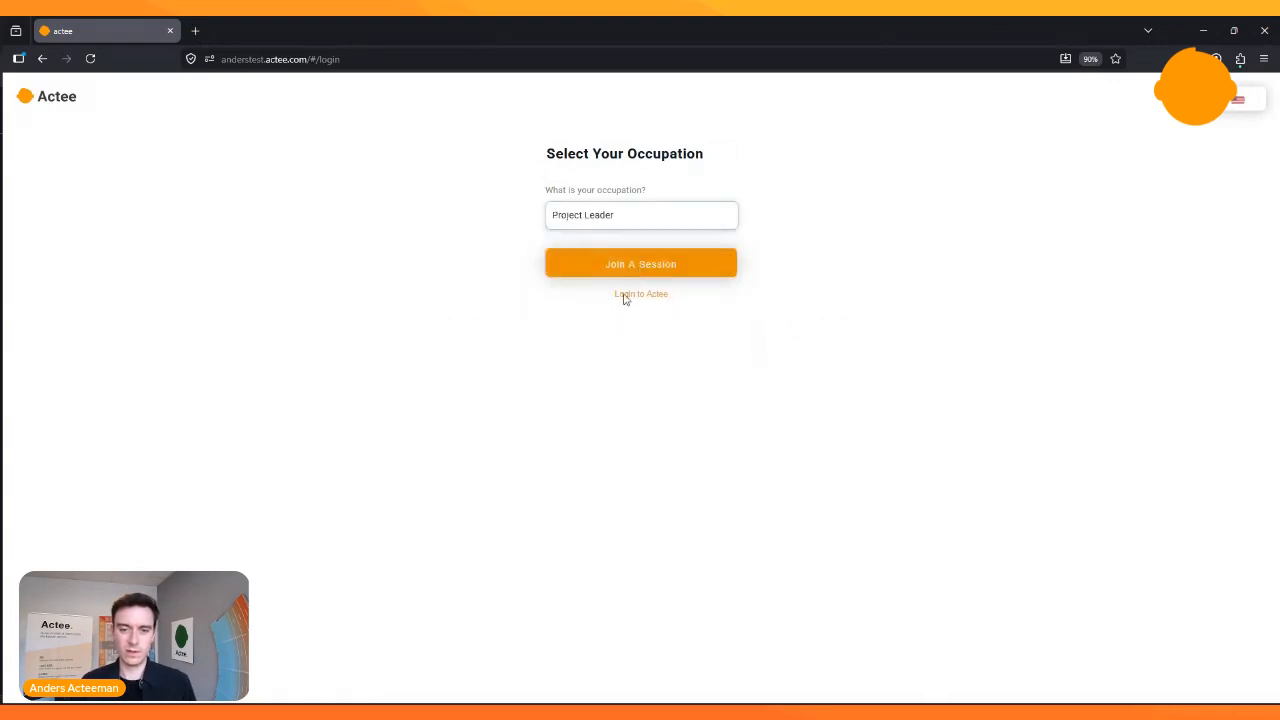
pyautogui.click(639, 264)
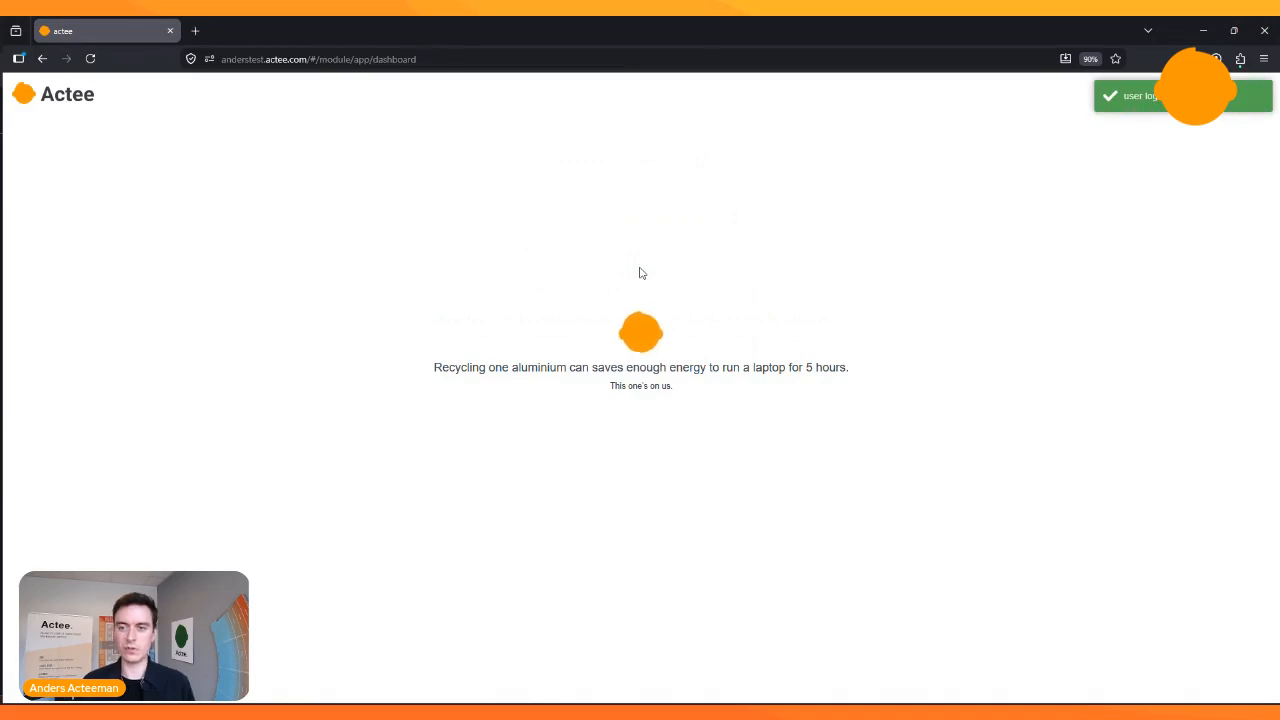